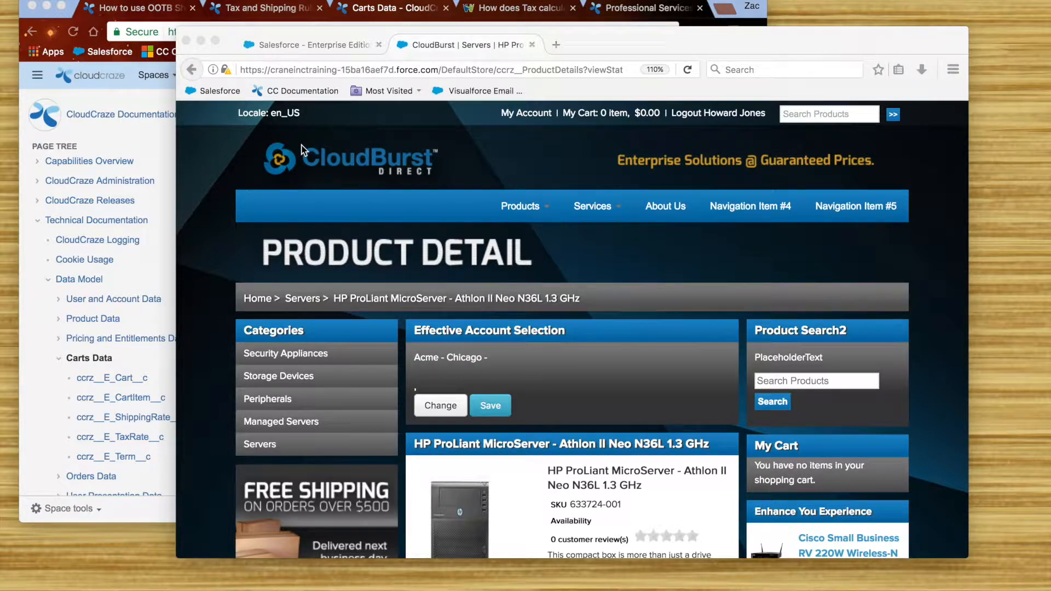
# Step: Open the Cisco Small Business RV 220W firewall product page from Enhance Your Experience
pyautogui.scroll(-2, 640, 431)
pyautogui.scroll(-6, 592, 383)
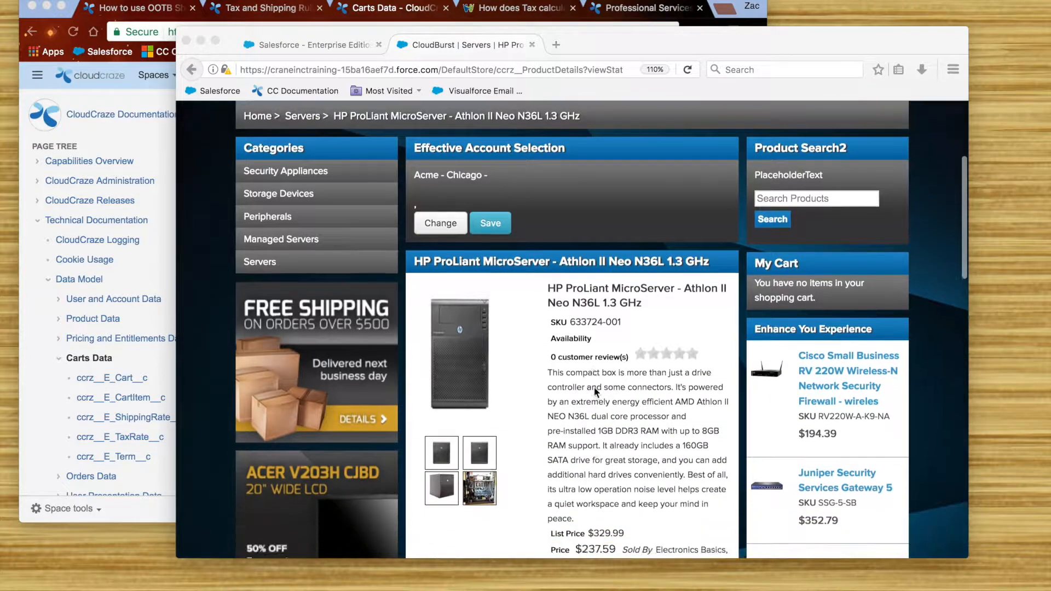
pyautogui.scroll(5, 520, 204)
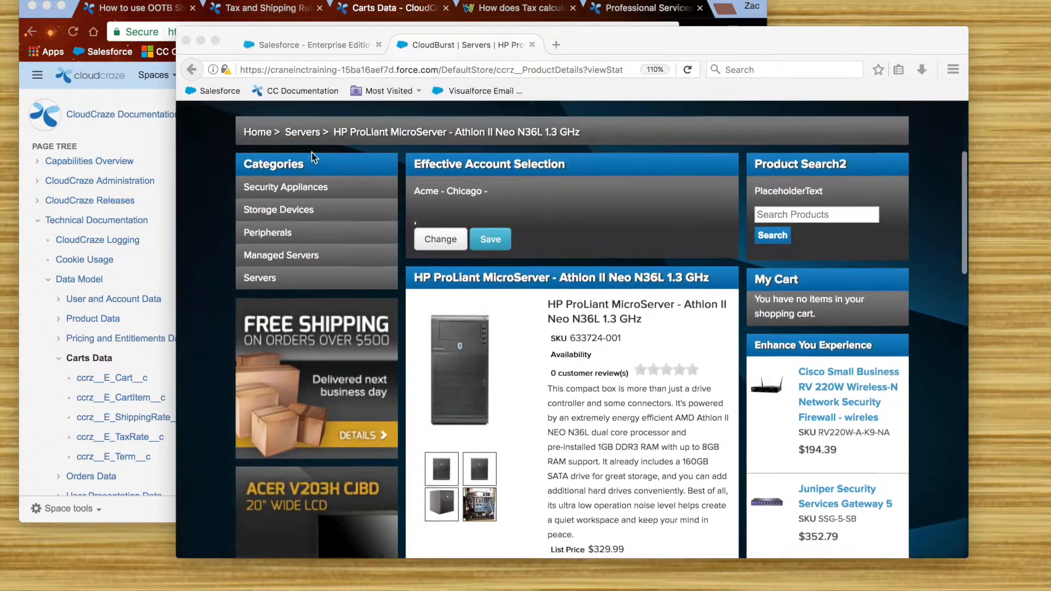
pyautogui.click(834, 441)
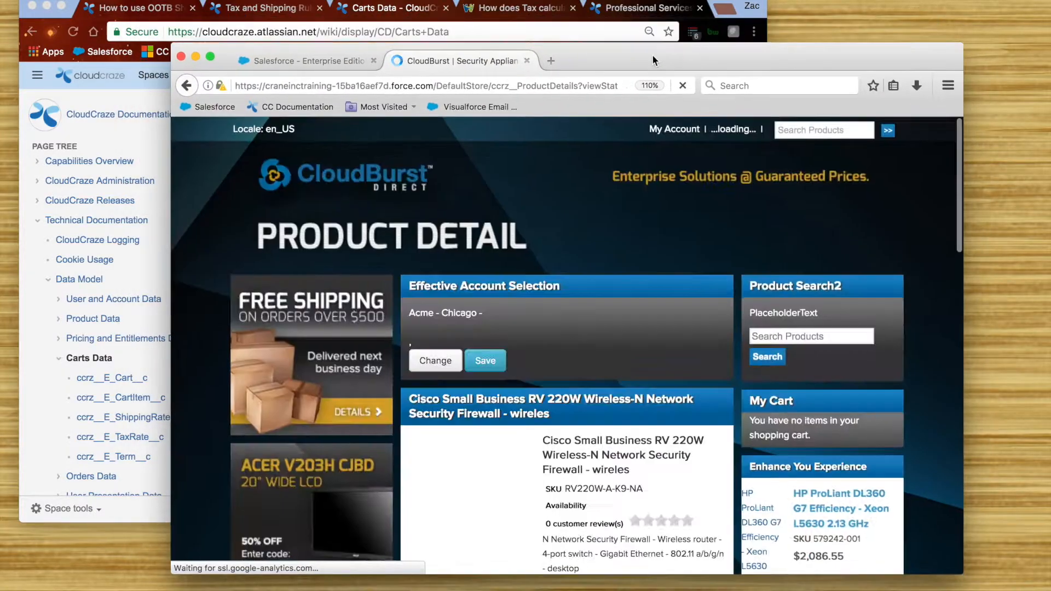
# Step: Add the firewall to the cart and view it at quantity 1, subtotal $194.39
pyautogui.moveTo(650, 55); pyautogui.dragTo(644, 71)
pyautogui.scroll(-3, 559, 406)
pyautogui.scroll(-8, 559, 406)
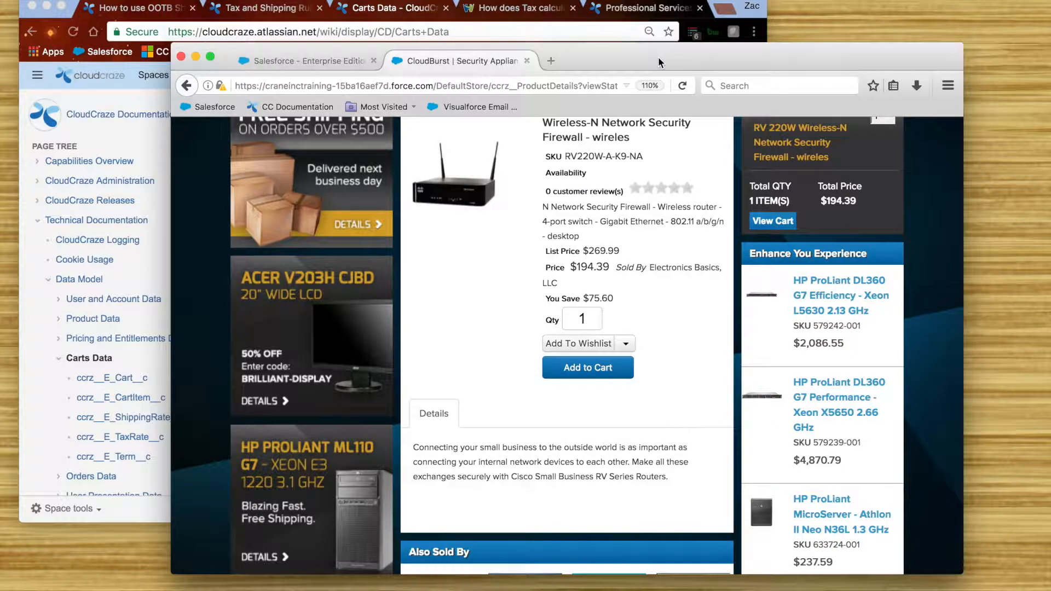
pyautogui.scroll(10, 668, 311)
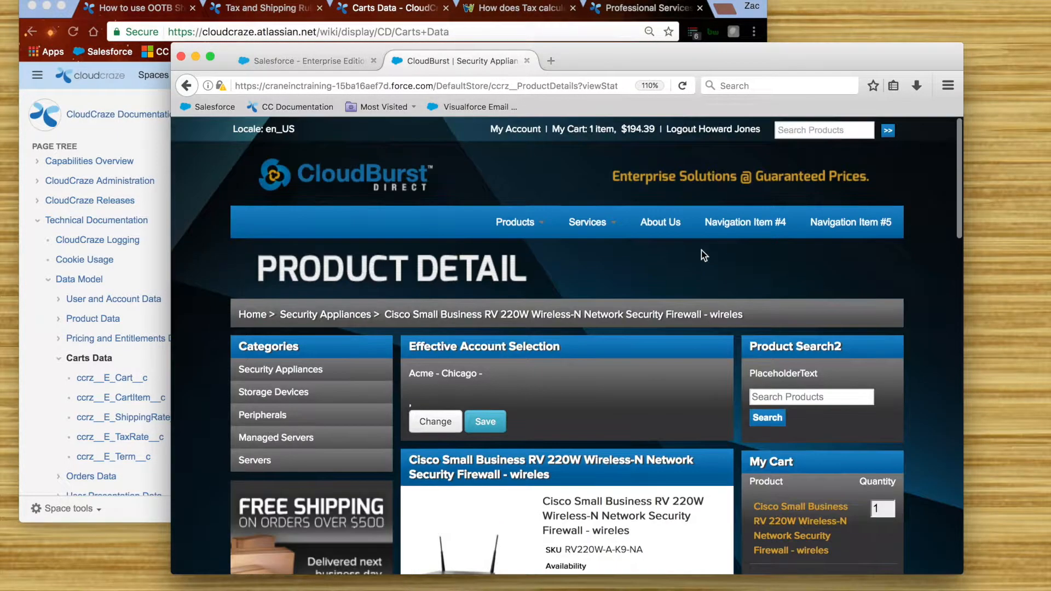
pyautogui.click(606, 136)
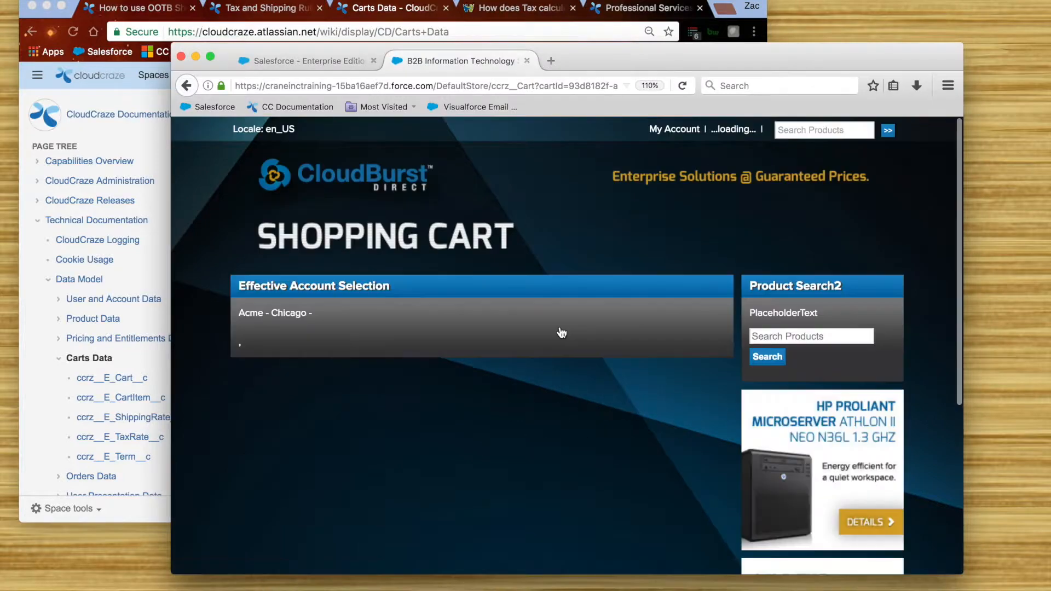
pyautogui.scroll(-3, 555, 320)
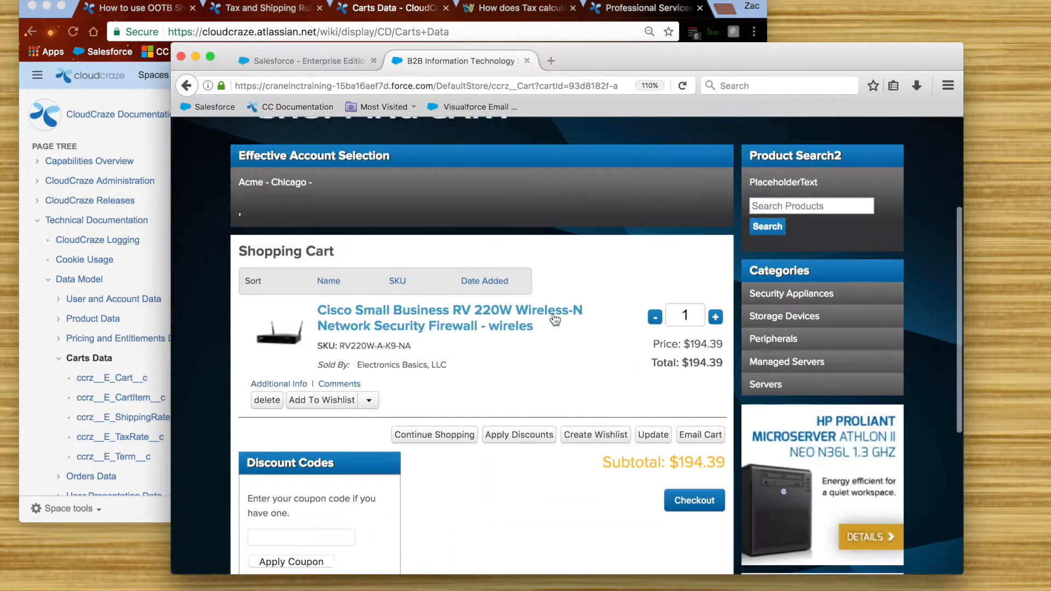
# Step: Start checkout and enter the buyer's first and last name, company Acme, and street address
pyautogui.click(695, 483)
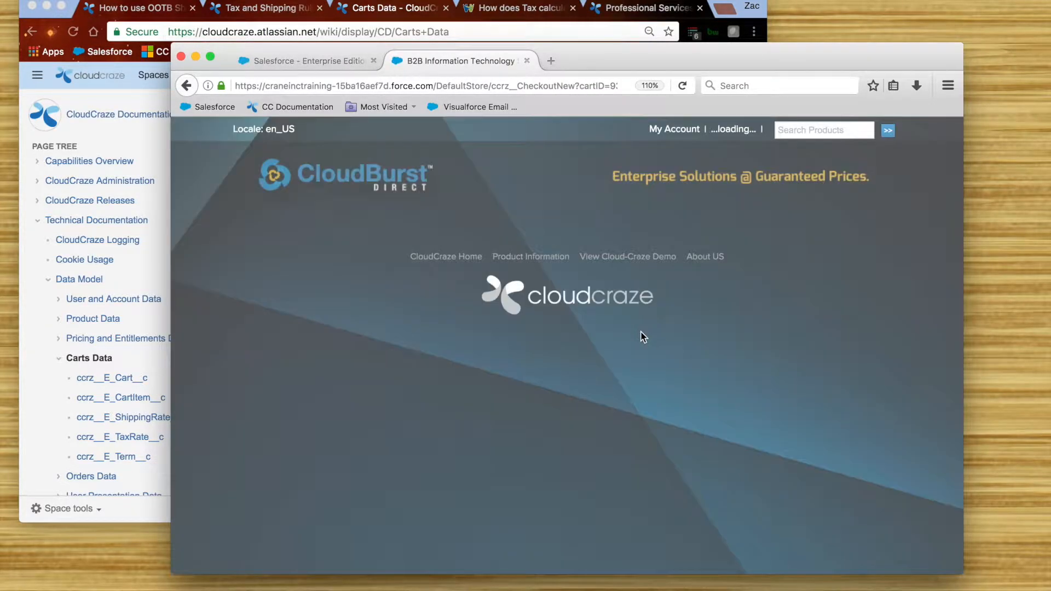
pyautogui.scroll(-10, 638, 331)
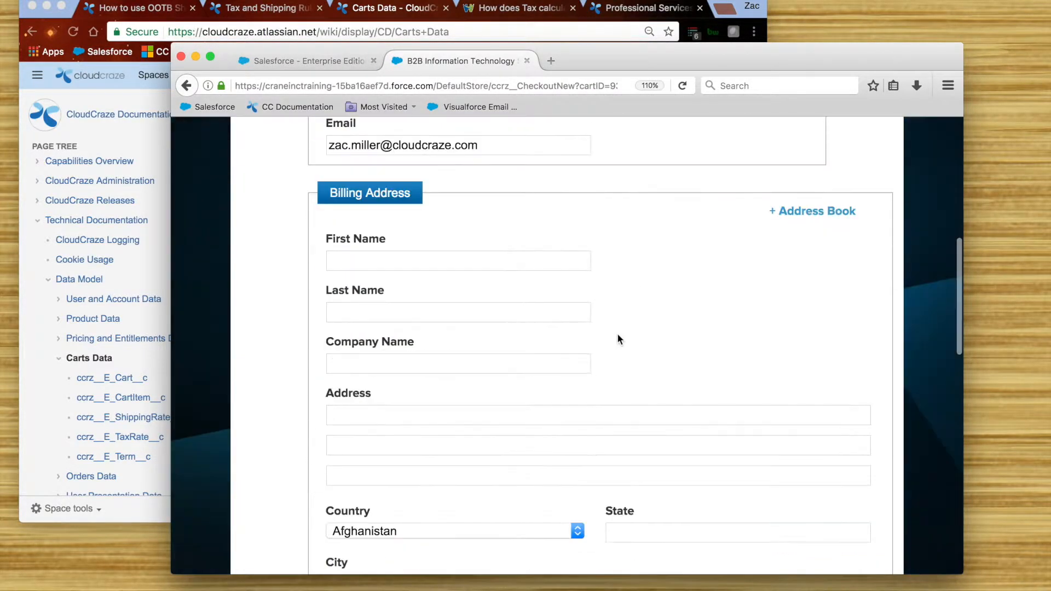
pyautogui.click(427, 261)
pyautogui.write('HOw')
pyautogui.press('BackSpace')
pyautogui.press('BackSpace')
pyautogui.write('oward')
pyautogui.press('Tab')
pyautogui.write('Jones')
pyautogui.press('Tab')
pyautogui.write('Acme')
pyautogui.press('Tab')
pyautogui.write('123 Hymp')
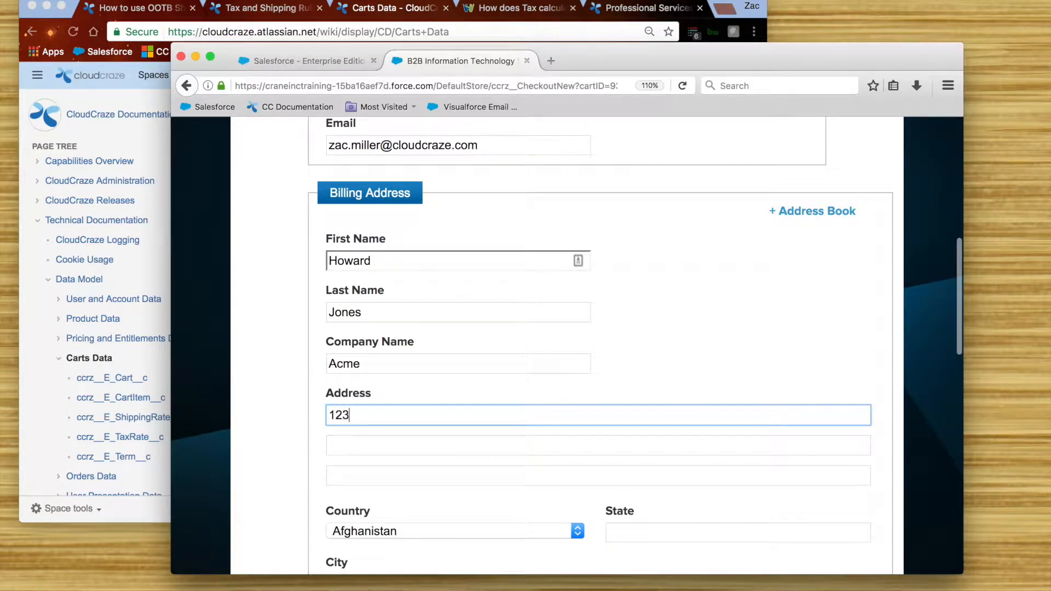
pyautogui.press('BackSpace')
pyautogui.press('BackSpace')
pyautogui.write('per Drive')
# Step: Set the billing country to United States, state to Illinois, and enter the postal code
pyautogui.scroll(-3, 712, 219)
pyautogui.click(437, 376)
pyautogui.scroll(-20, 474, 247)
pyautogui.scroll(-20, 443, 253)
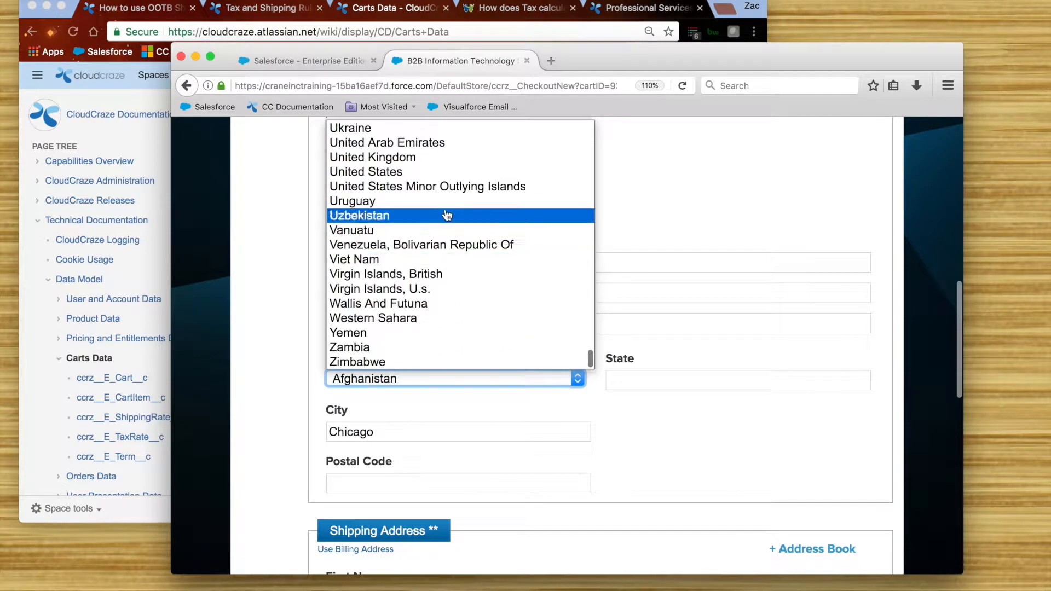
pyautogui.click(448, 172)
pyautogui.click(736, 389)
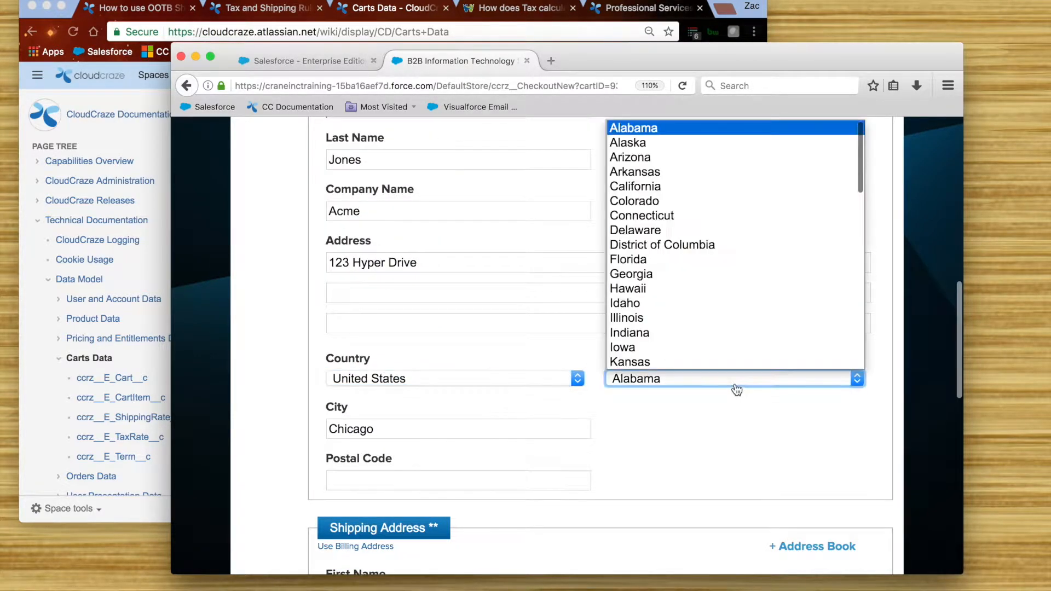
pyautogui.click(517, 413)
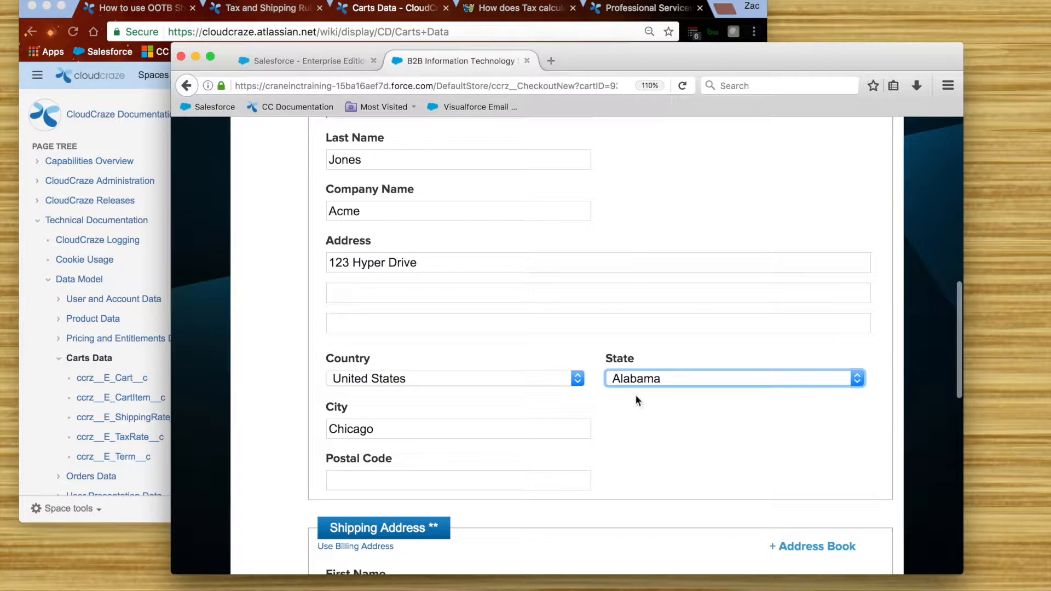
pyautogui.click(636, 379)
pyautogui.click(672, 321)
pyautogui.click(493, 473)
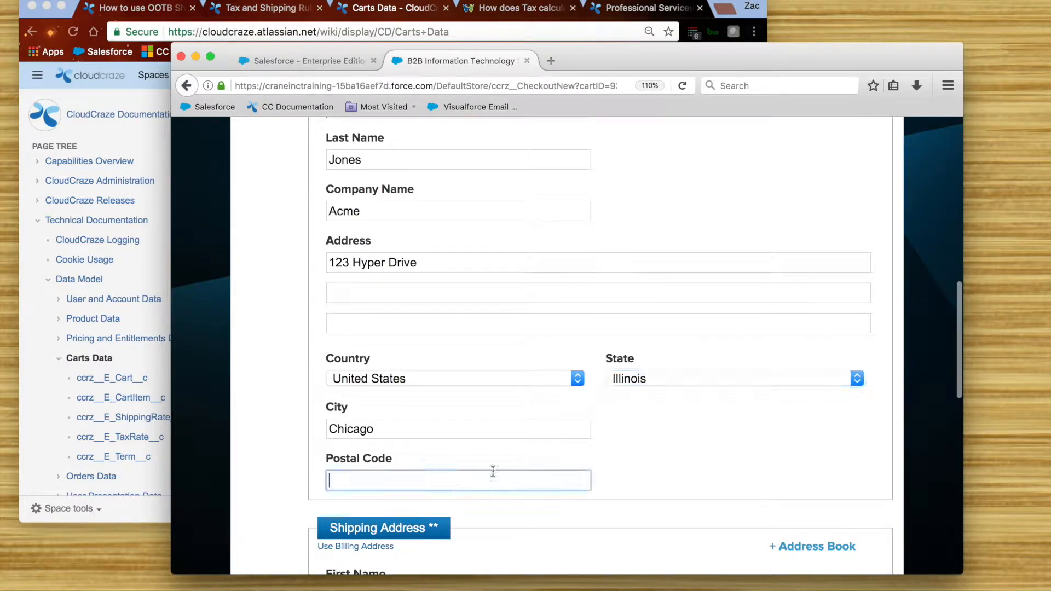
pyautogui.write('60606')
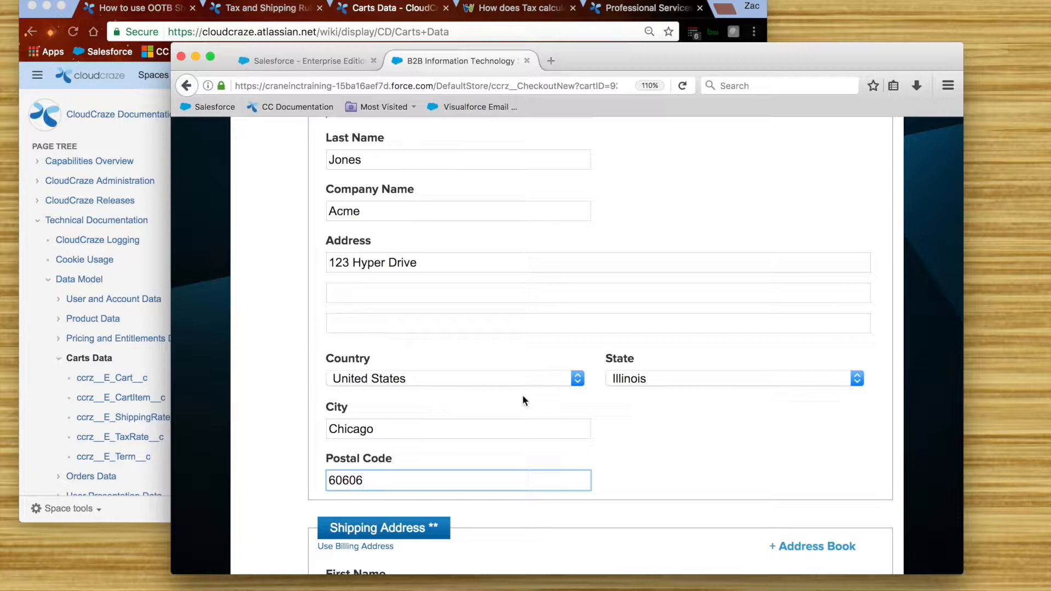
# Step: Copy the billing details into the shipping address and review the form
pyautogui.scroll(-3, 576, 472)
pyautogui.click(578, 402)
pyautogui.scroll(-6, 689, 290)
pyautogui.scroll(-4, 691, 296)
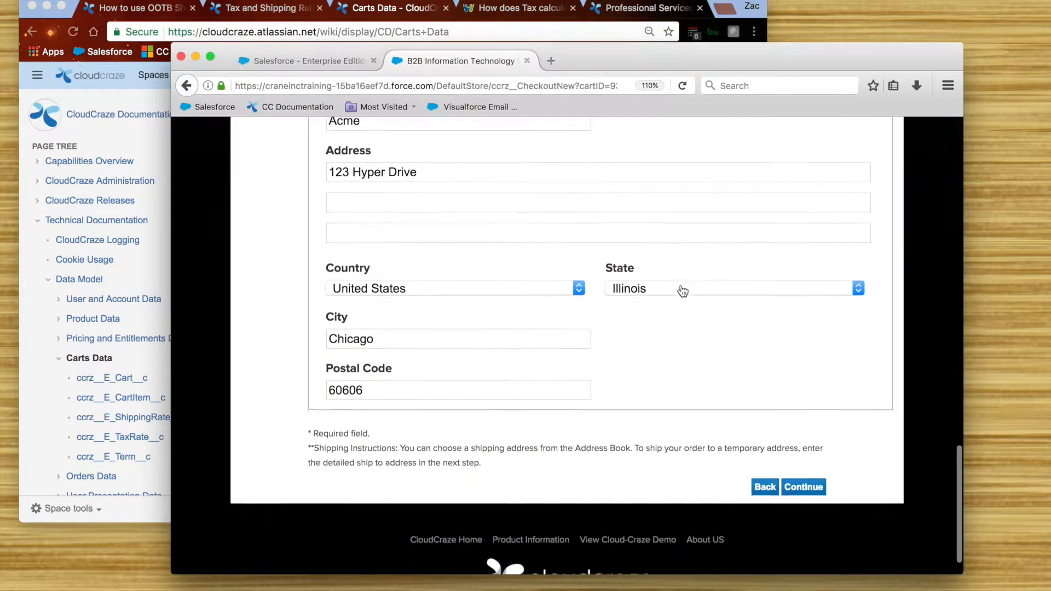
pyautogui.scroll(3, 622, 316)
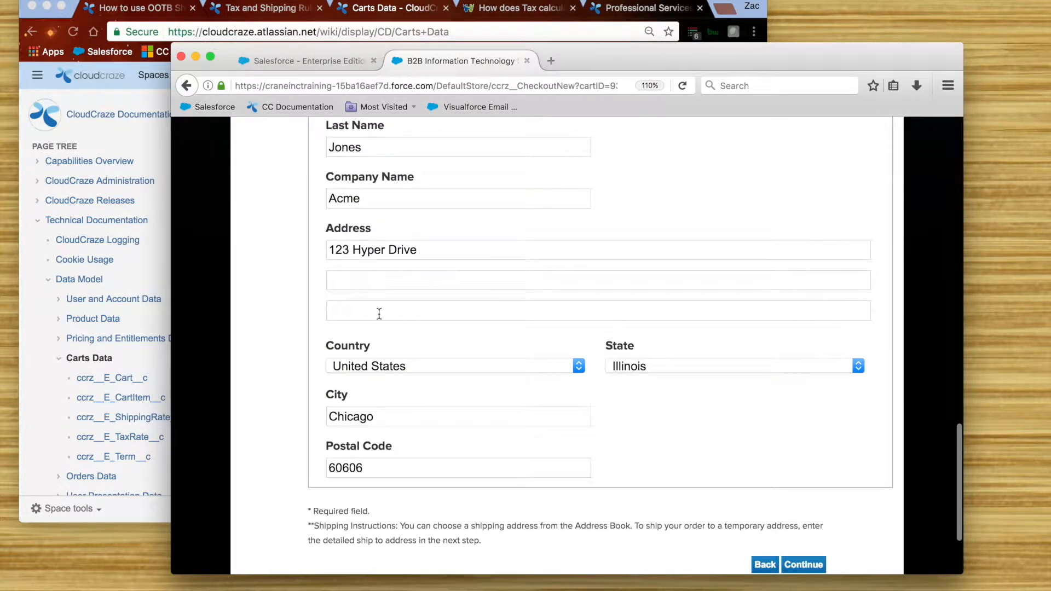
pyautogui.scroll(2, 553, 294)
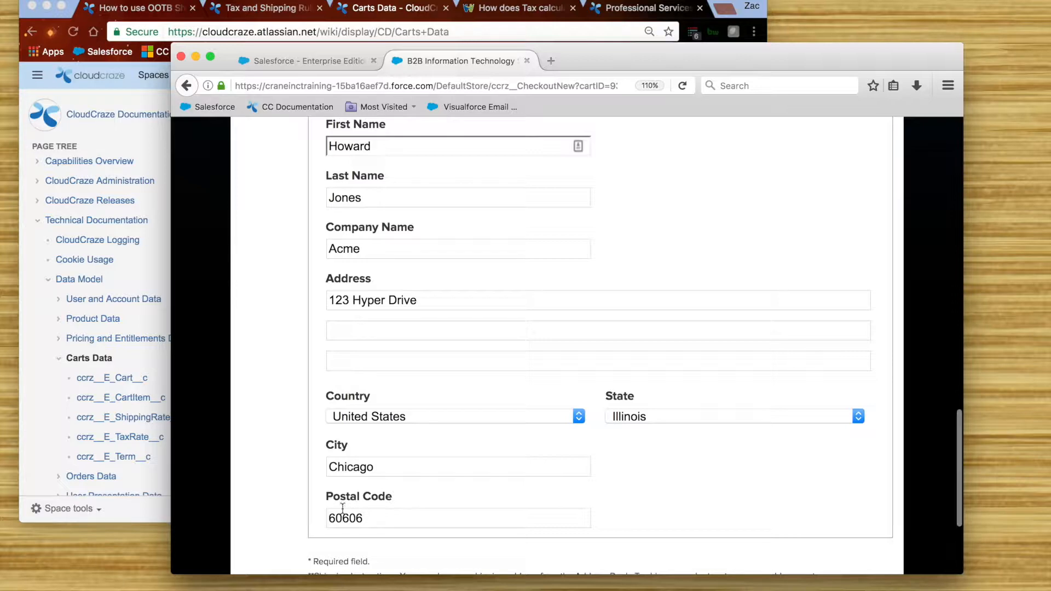
pyautogui.scroll(1, 600, 427)
pyautogui.scroll(2, 599, 424)
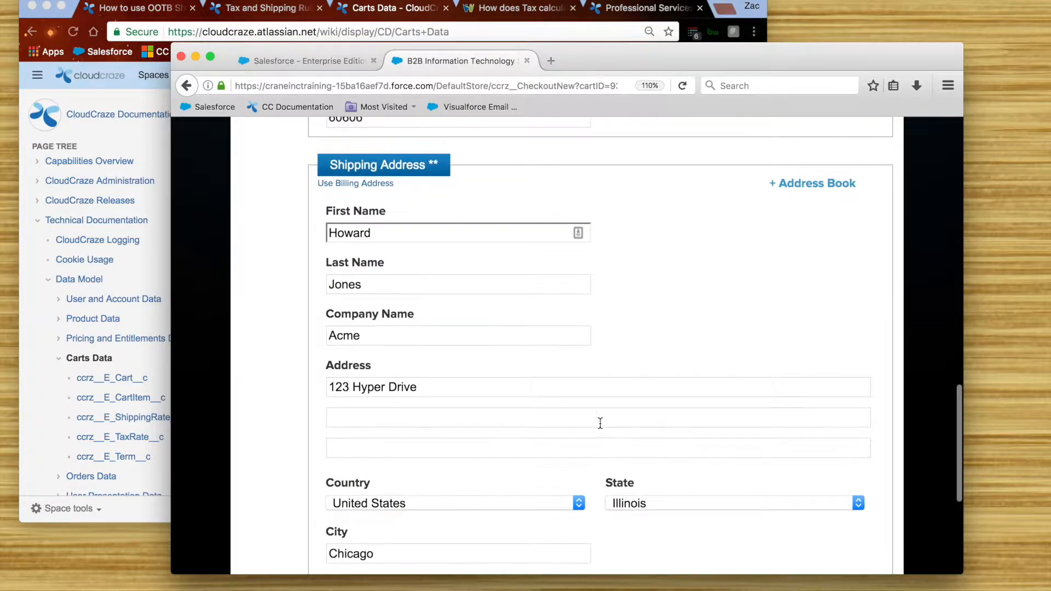
pyautogui.scroll(-5, 734, 485)
pyautogui.scroll(-3, 734, 484)
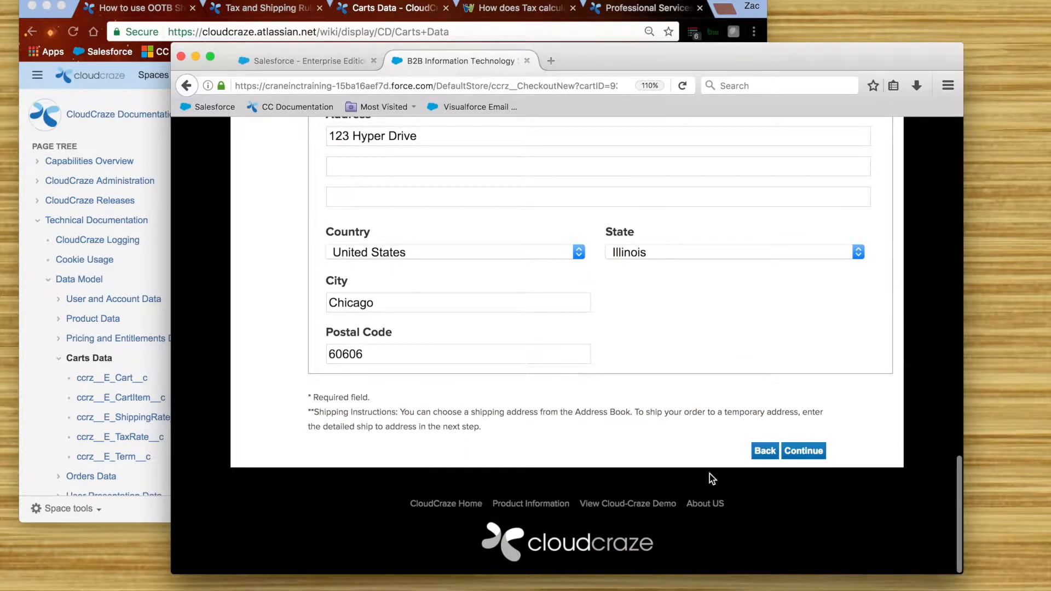
# Step: Continue past addresses, agree to the CloudBurst Terms and proceed
pyautogui.click(806, 453)
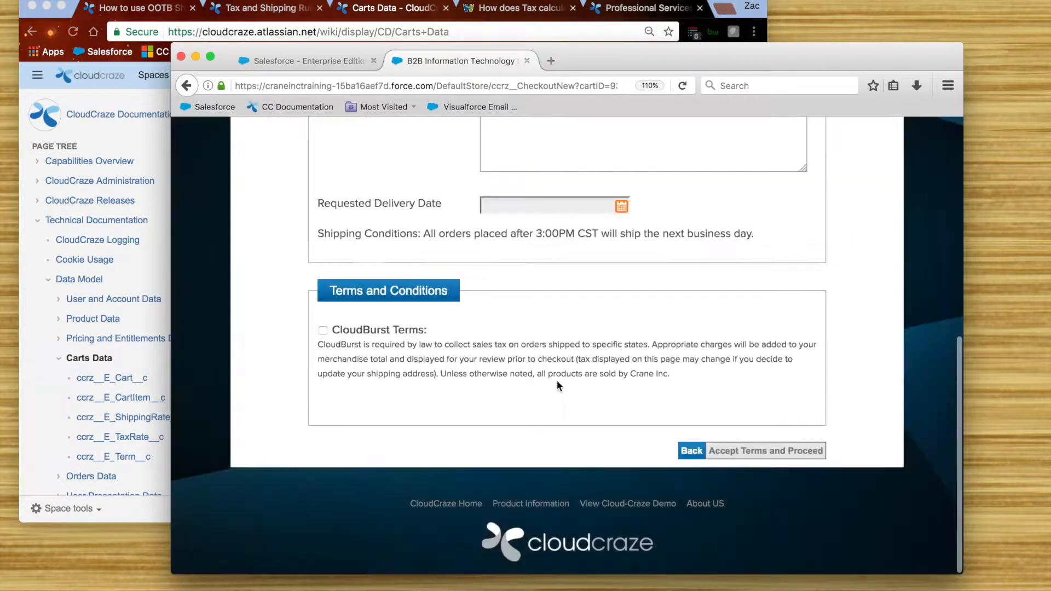
pyautogui.click(322, 404)
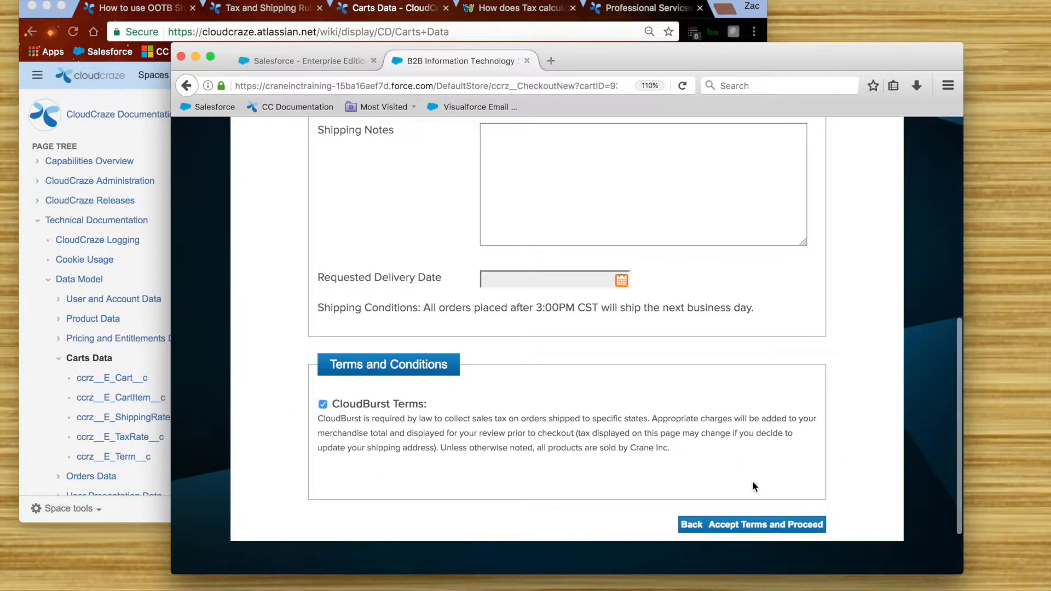
pyautogui.click(763, 523)
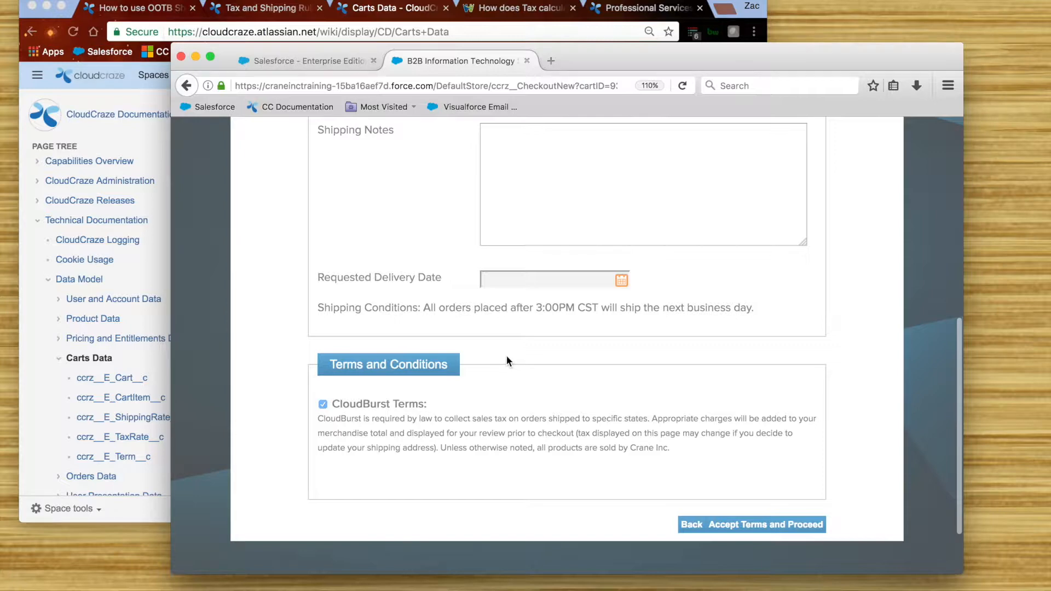
# Step: Reach Order Review with $0.00 shipping and $194.39 total, then return to Salesforce home
pyautogui.scroll(5, 507, 356)
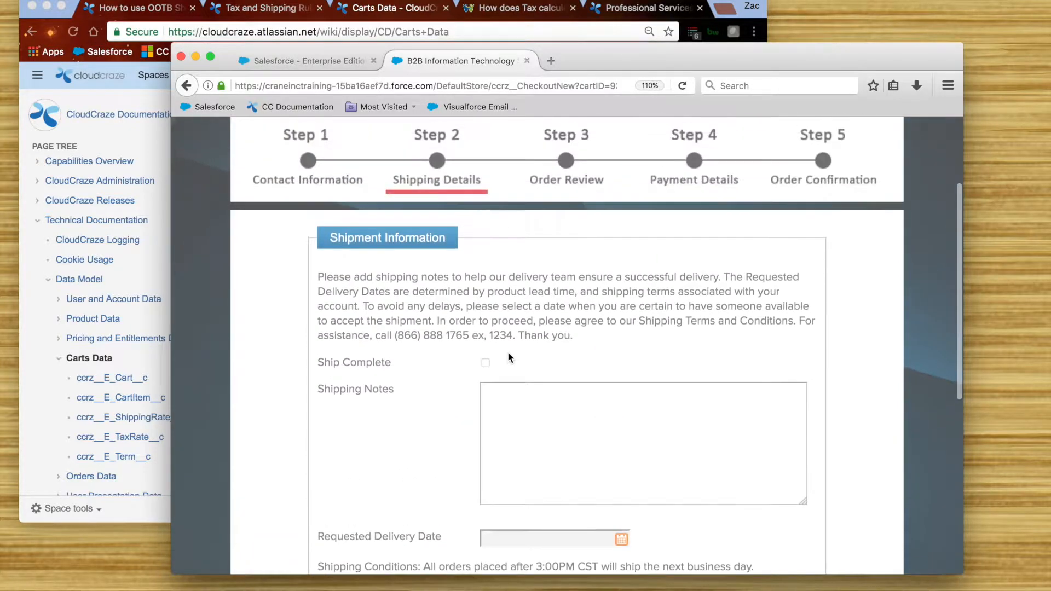
pyautogui.click(600, 174)
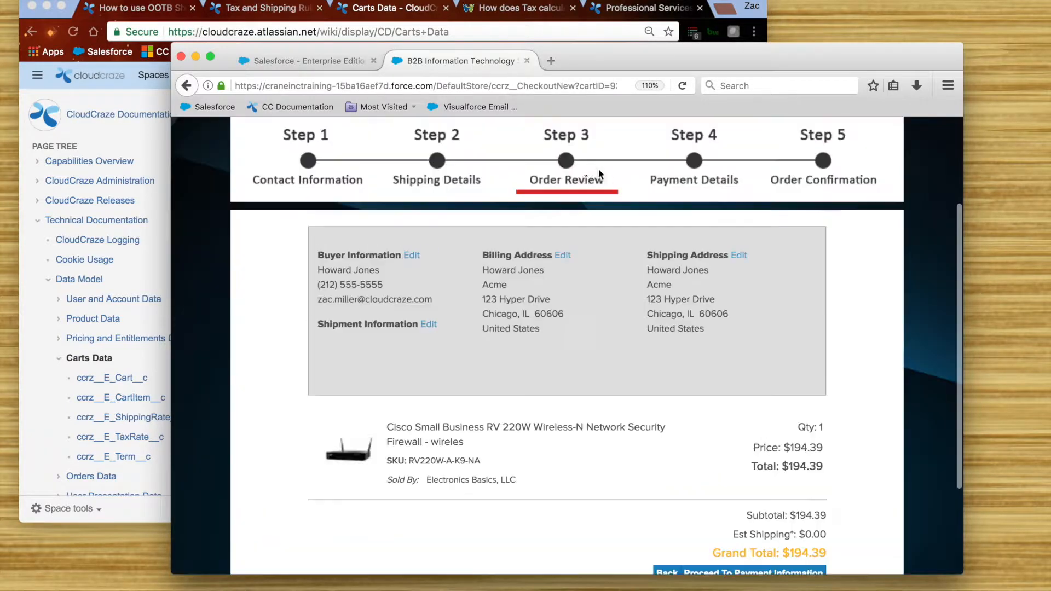
pyautogui.scroll(-3, 756, 405)
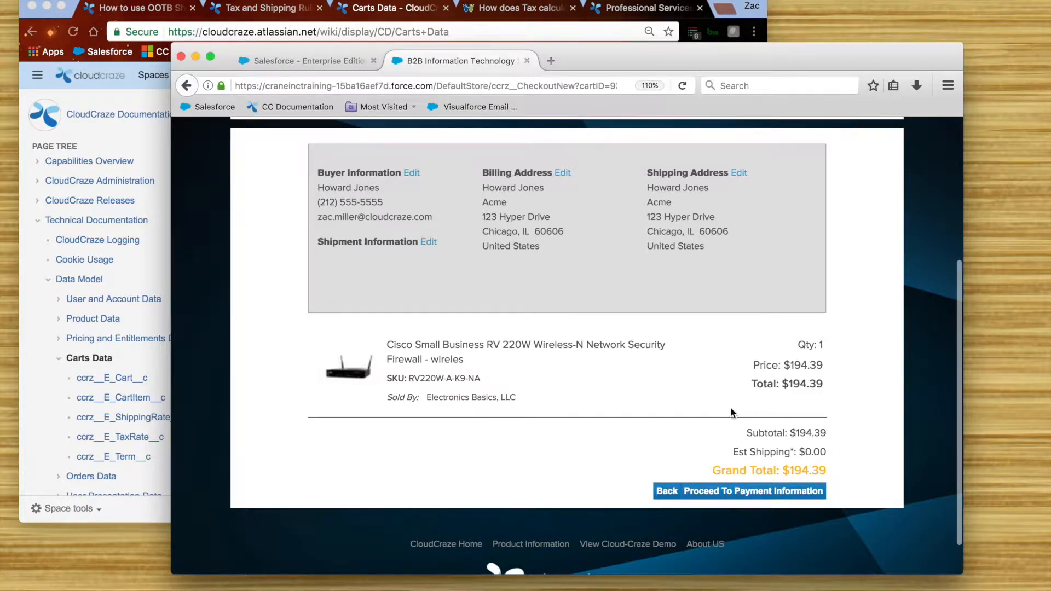
pyautogui.click(297, 60)
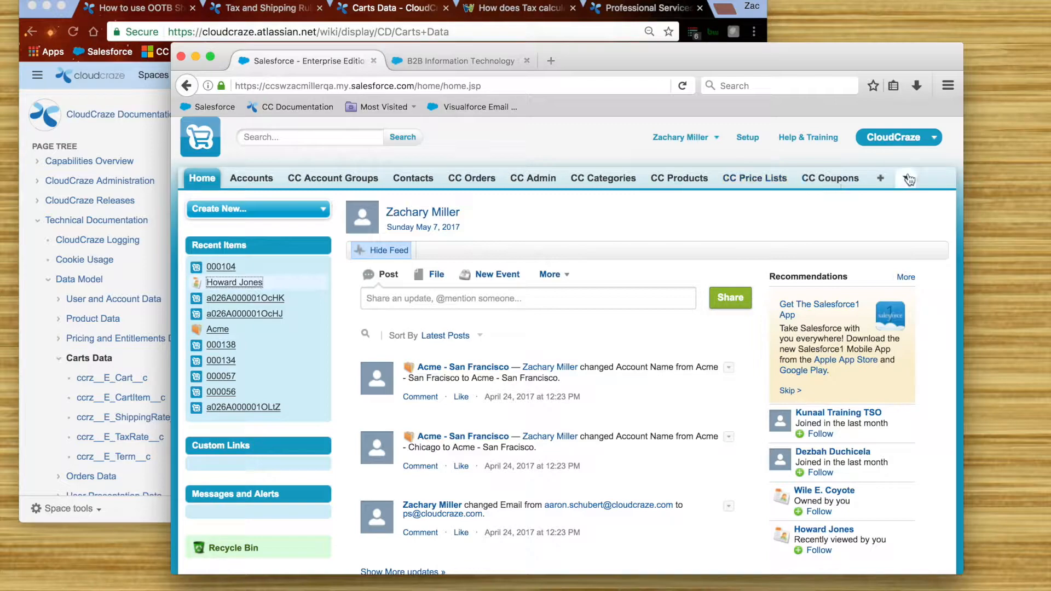
# Step: From the All Tabs list, go to Setup, filter by 'tabs', and open the Tabs page
pyautogui.click(881, 178)
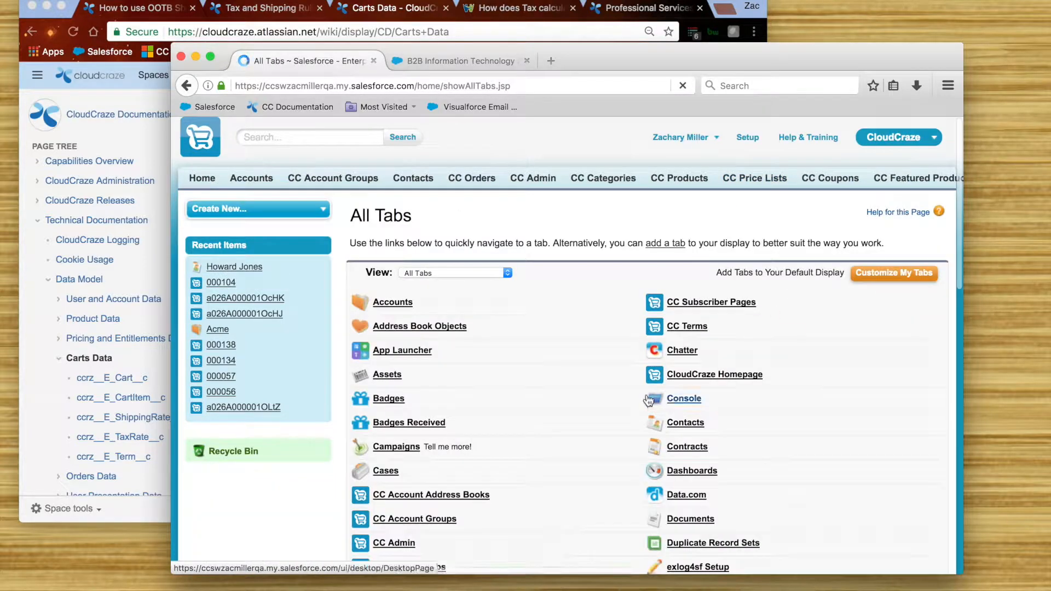
pyautogui.scroll(-5, 543, 398)
pyautogui.scroll(-10, 539, 404)
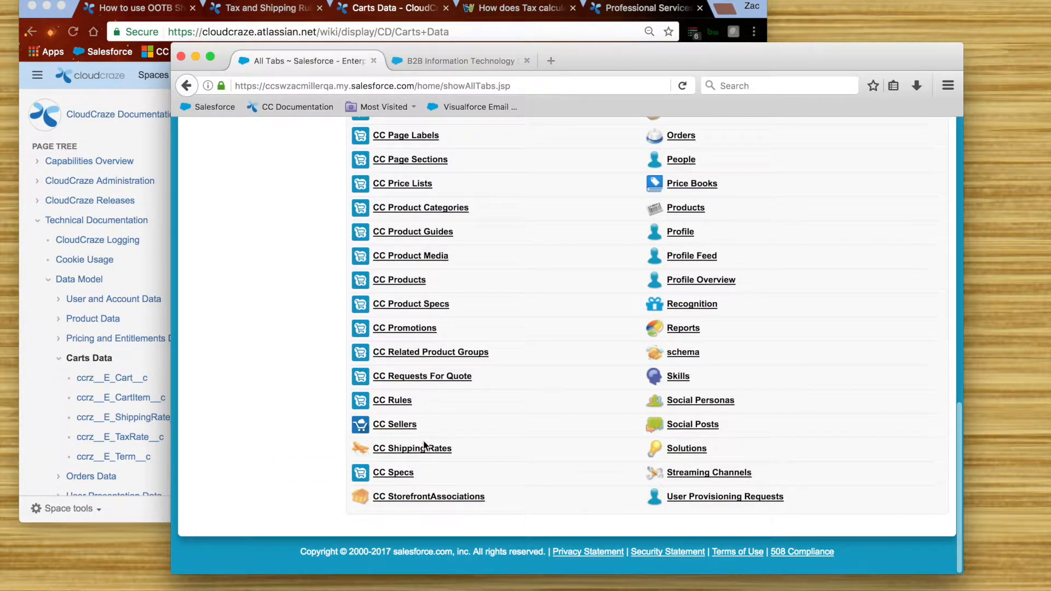
pyautogui.scroll(1, 541, 356)
pyautogui.scroll(15, 542, 326)
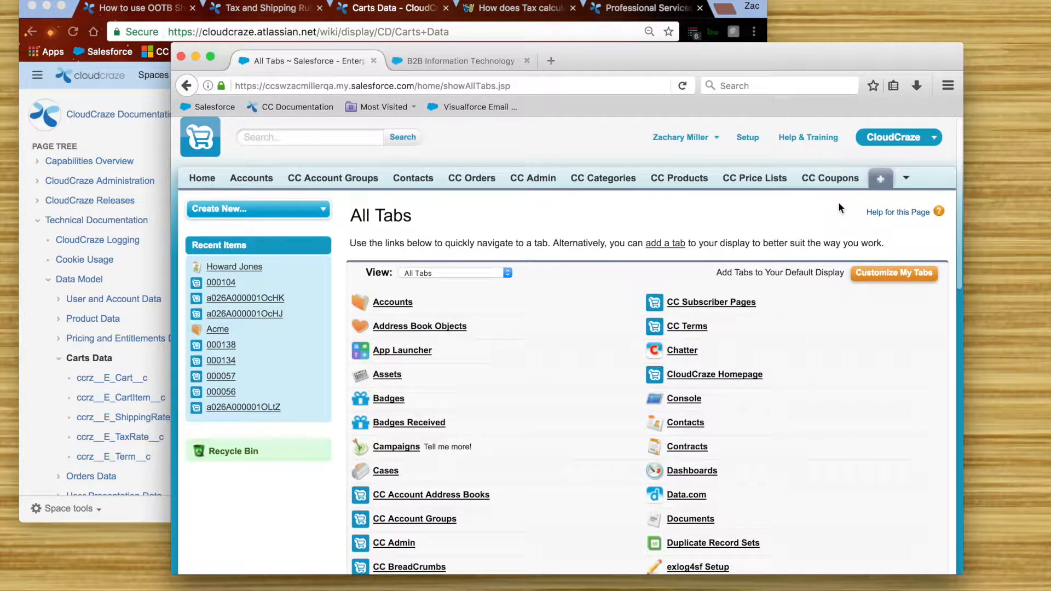
pyautogui.click(756, 142)
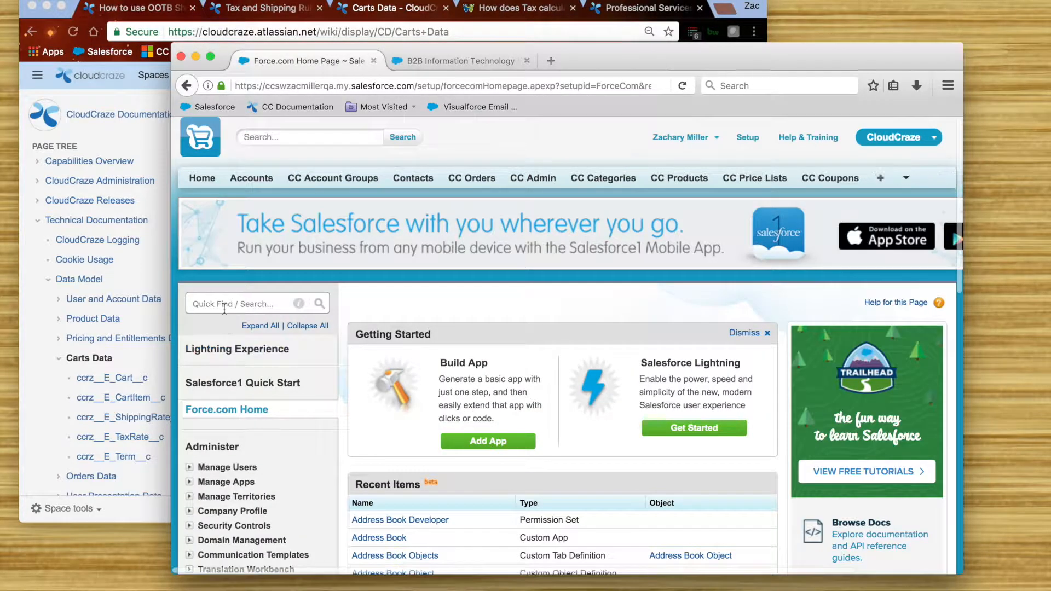
pyautogui.write('tabs')
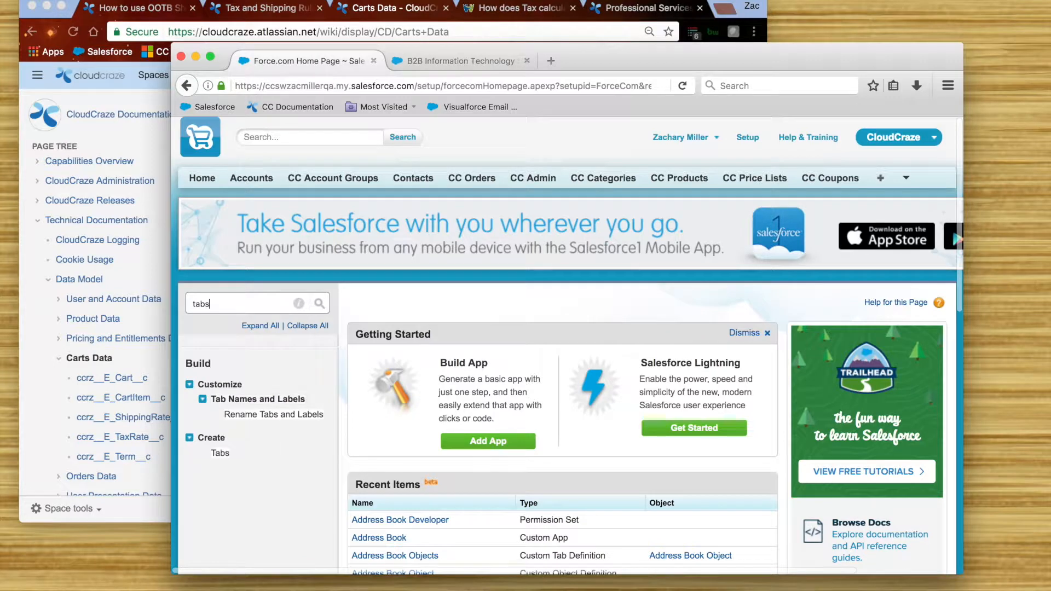
pyautogui.click(221, 454)
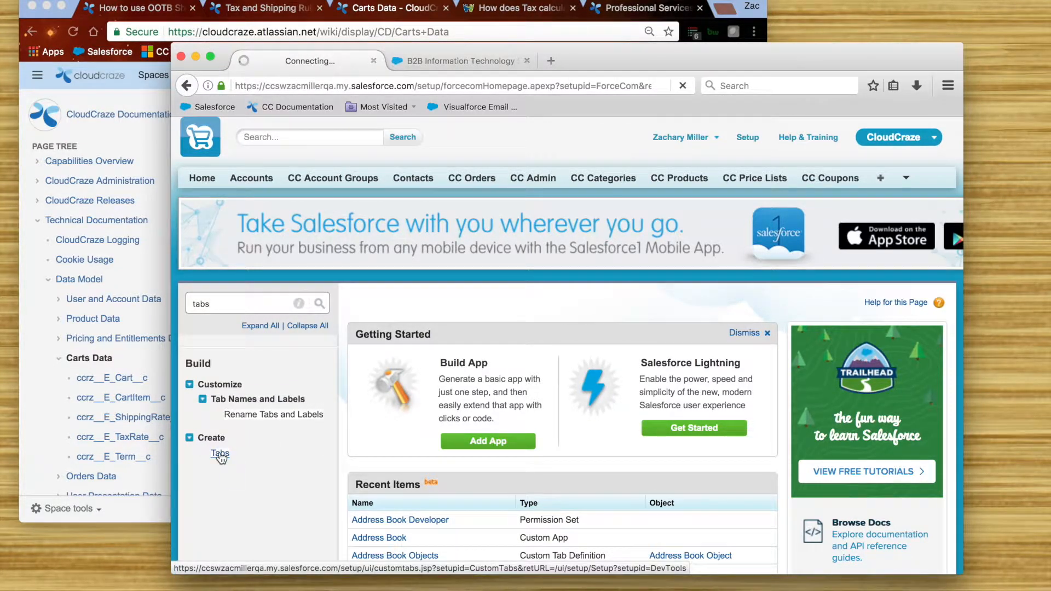
# Step: Start a new custom object tab for CC Tax Rate with the Bank tab style
pyautogui.scroll(-5, 697, 386)
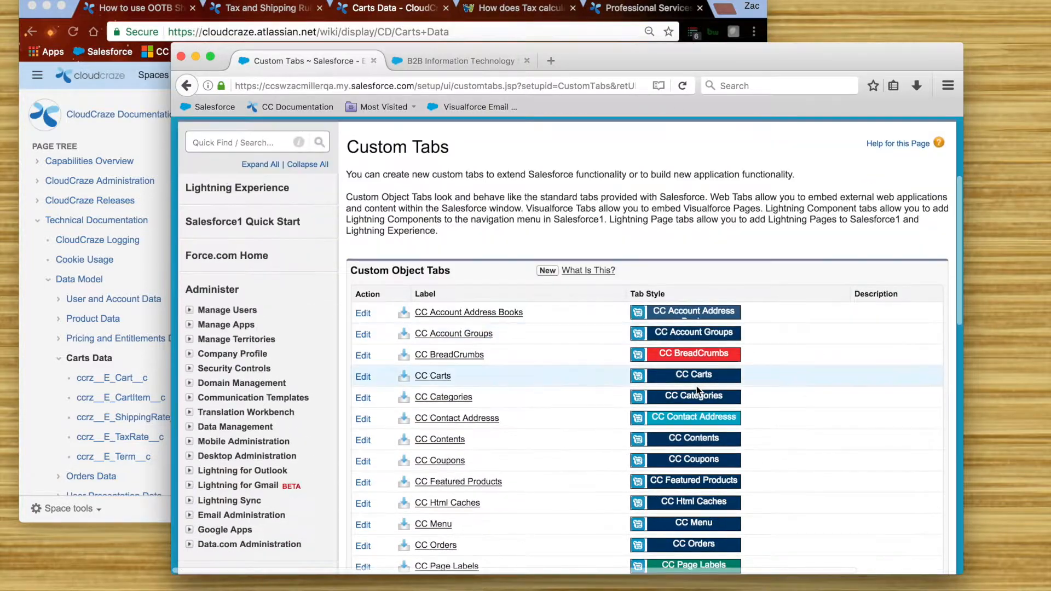
pyautogui.scroll(-1, 611, 385)
pyautogui.scroll(5, 602, 384)
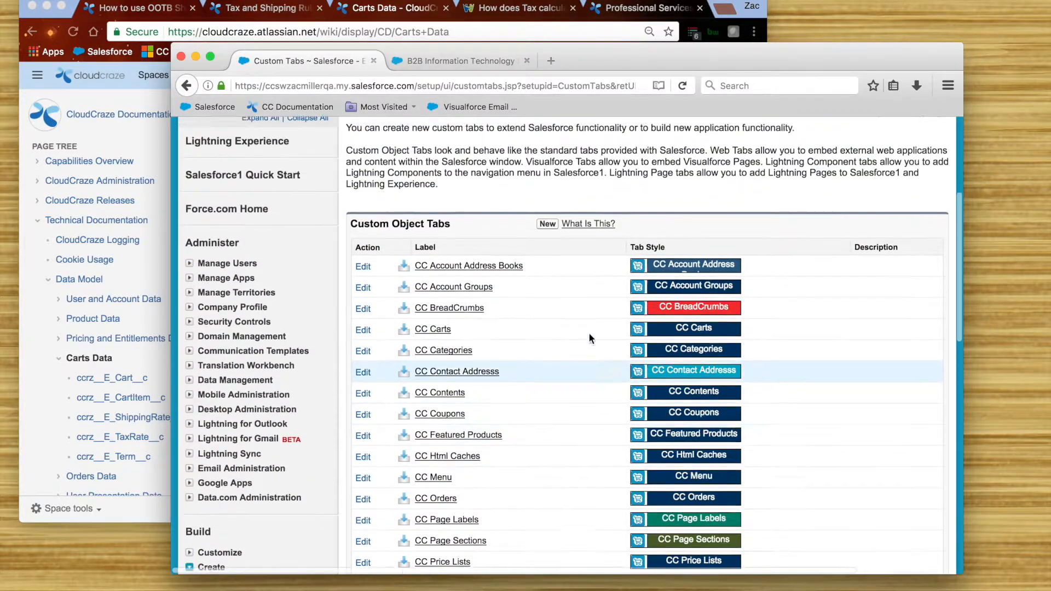
pyautogui.click(547, 277)
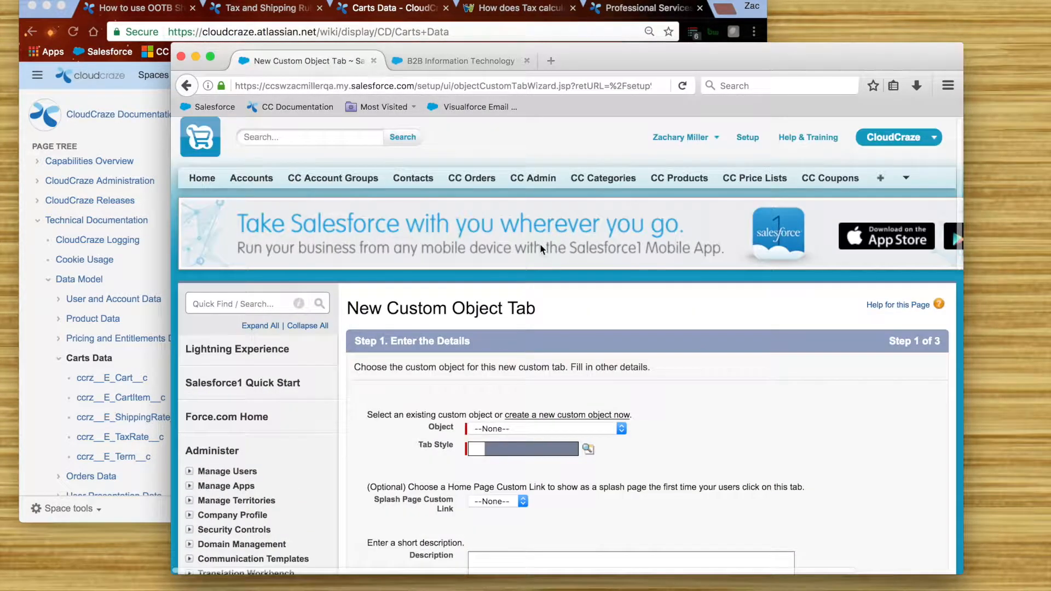
pyautogui.scroll(-3, 685, 414)
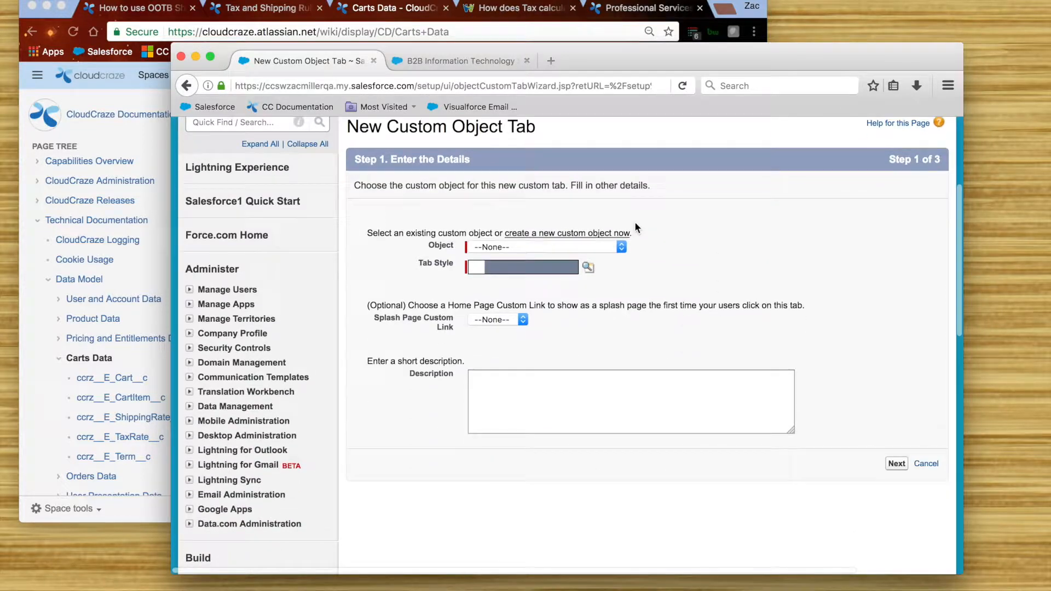
pyautogui.click(608, 251)
pyautogui.scroll(-8, 563, 341)
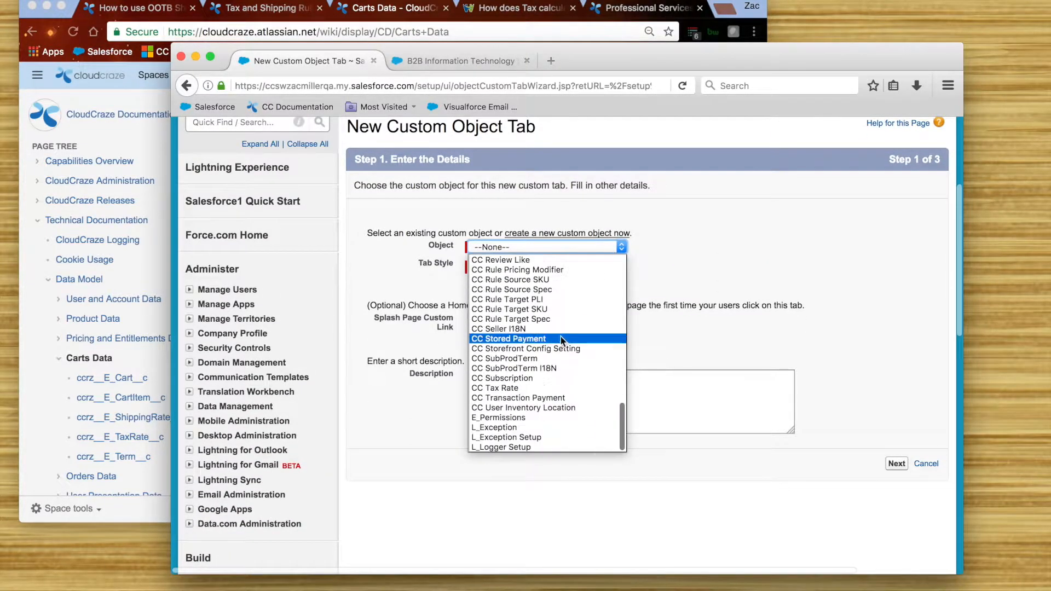
pyautogui.click(495, 389)
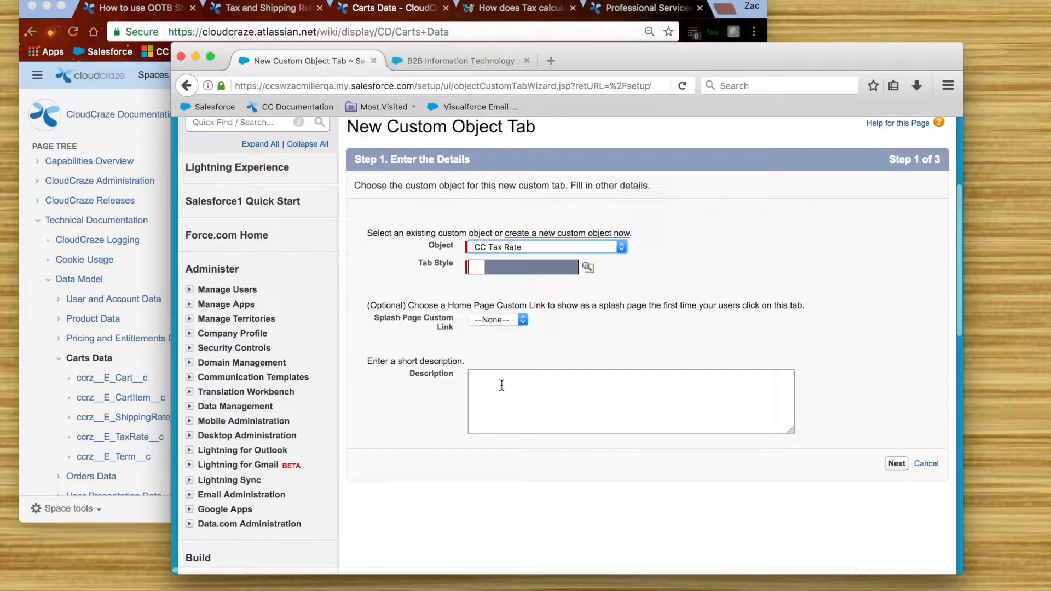
pyautogui.click(591, 271)
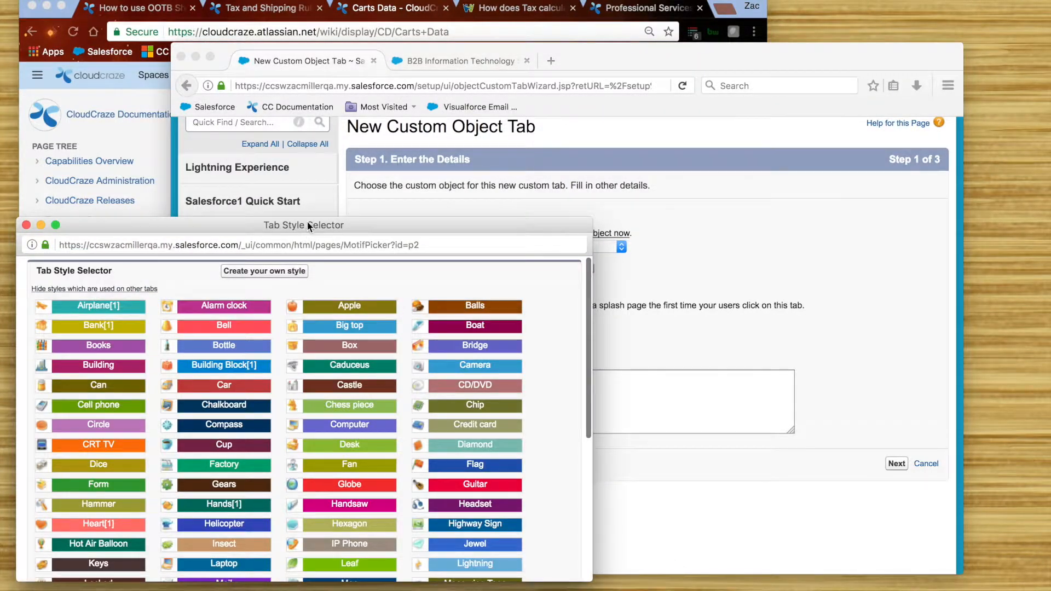
pyautogui.moveTo(260, 232); pyautogui.dragTo(314, 210)
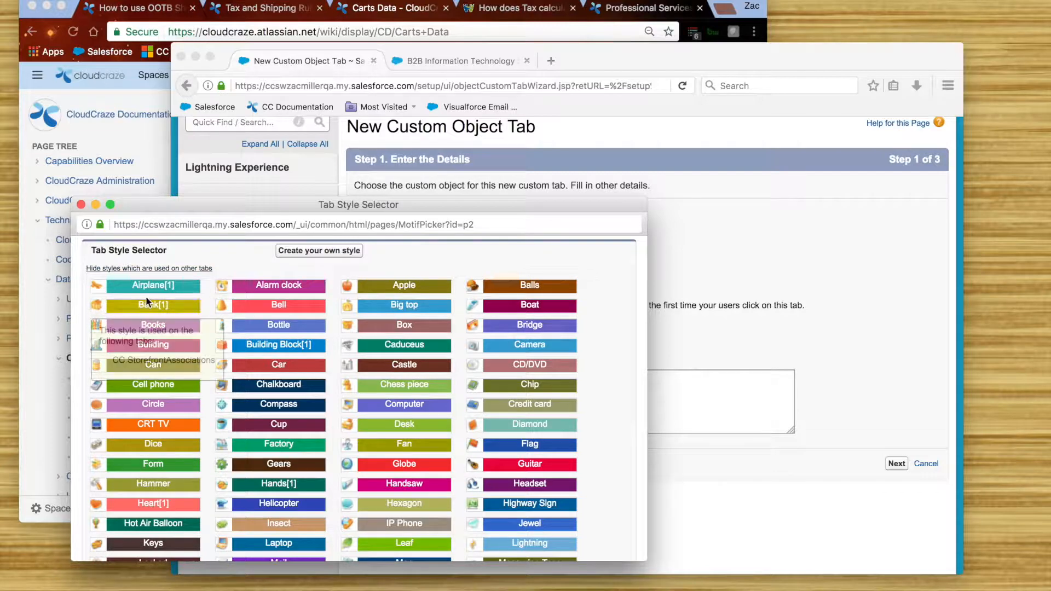
pyautogui.click(133, 305)
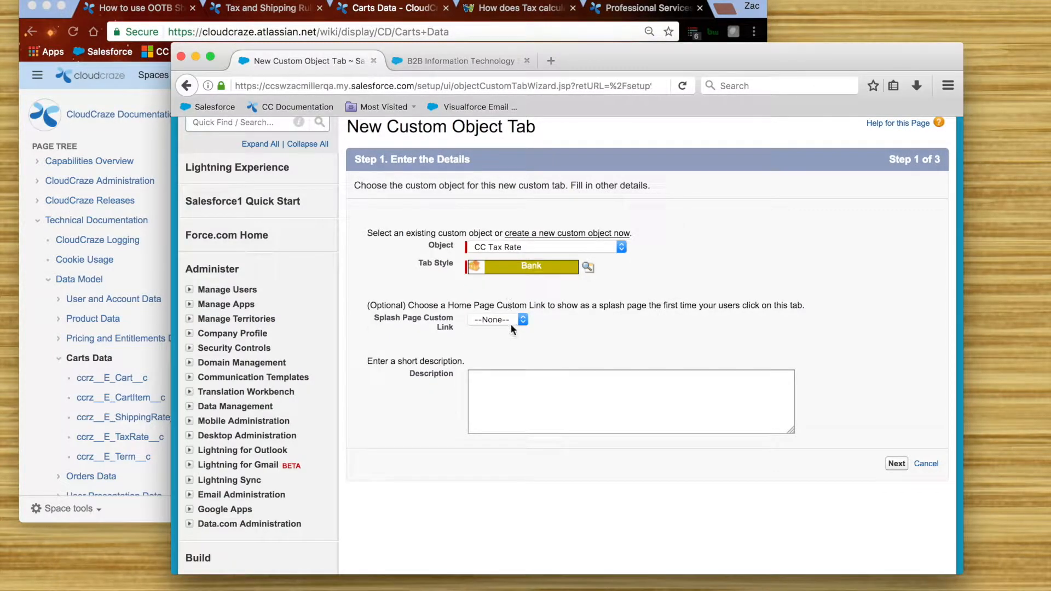
# Step: Keep Default On for all profiles and include every app, then save the tab
pyautogui.click(901, 465)
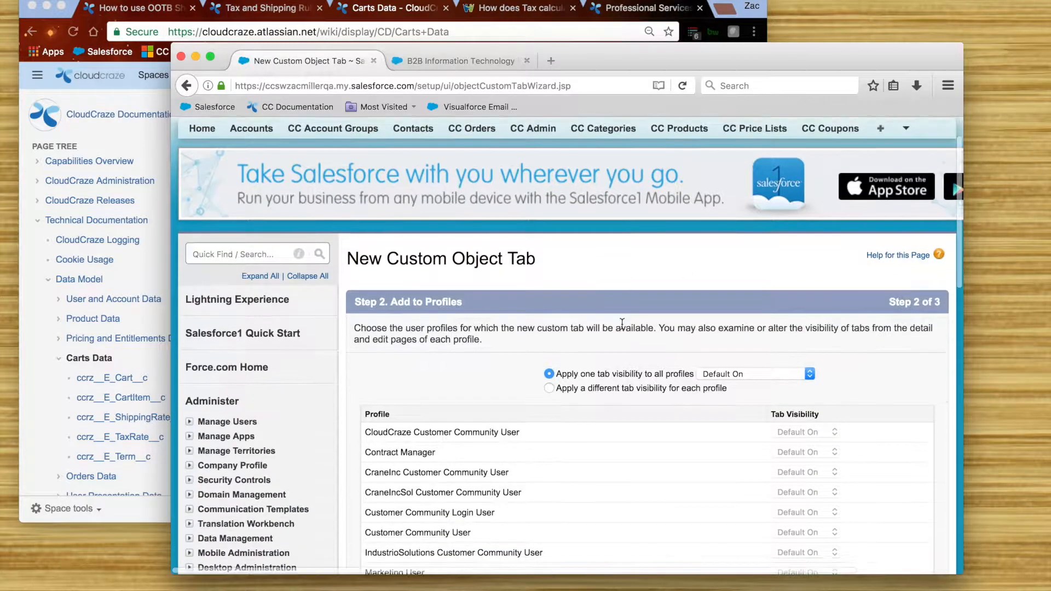
pyautogui.scroll(-5, 622, 324)
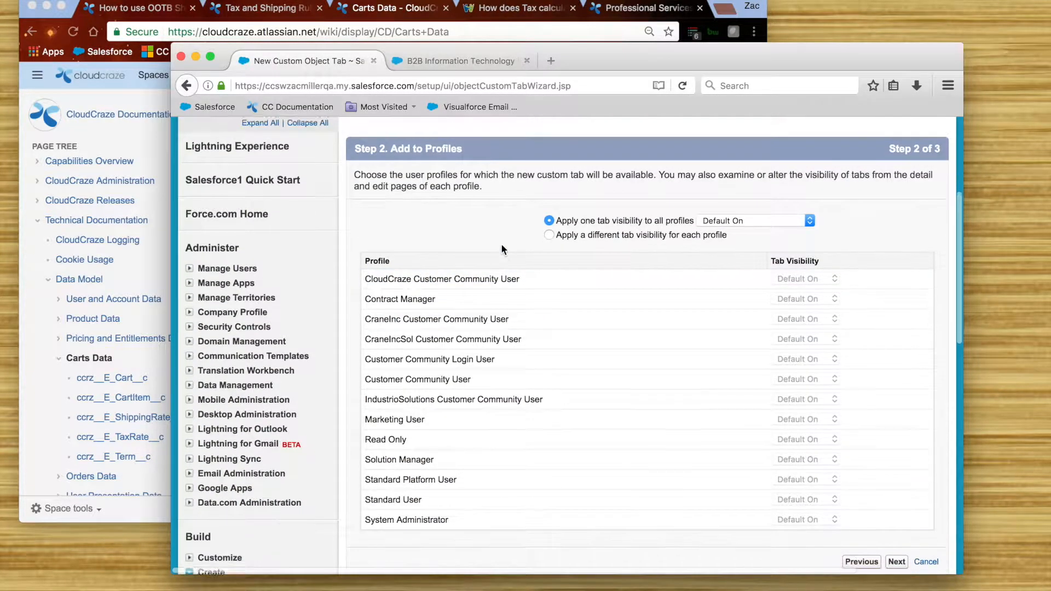
pyautogui.scroll(-1, 501, 243)
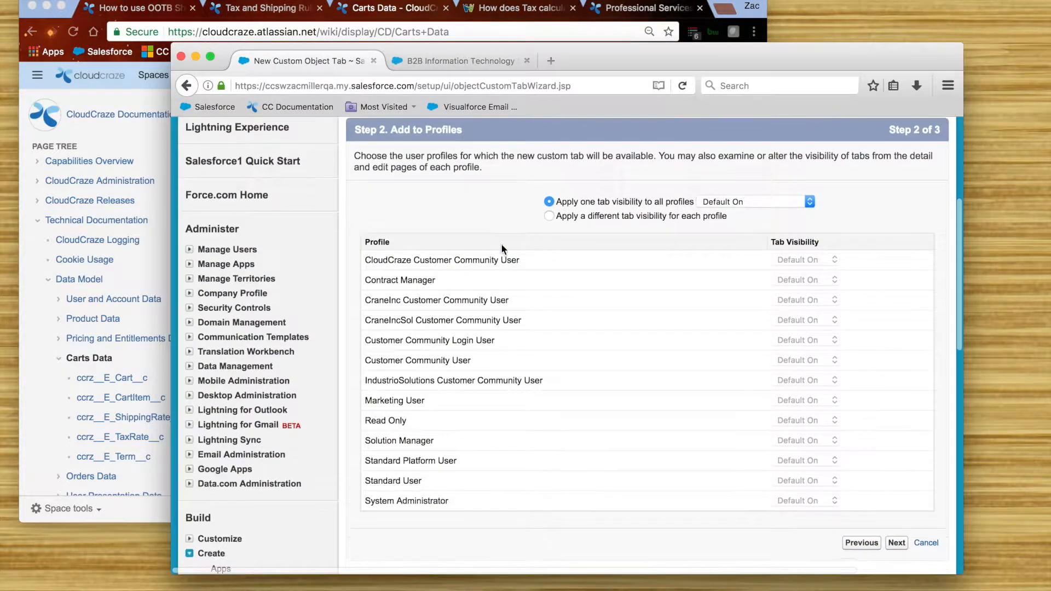
pyautogui.click(897, 544)
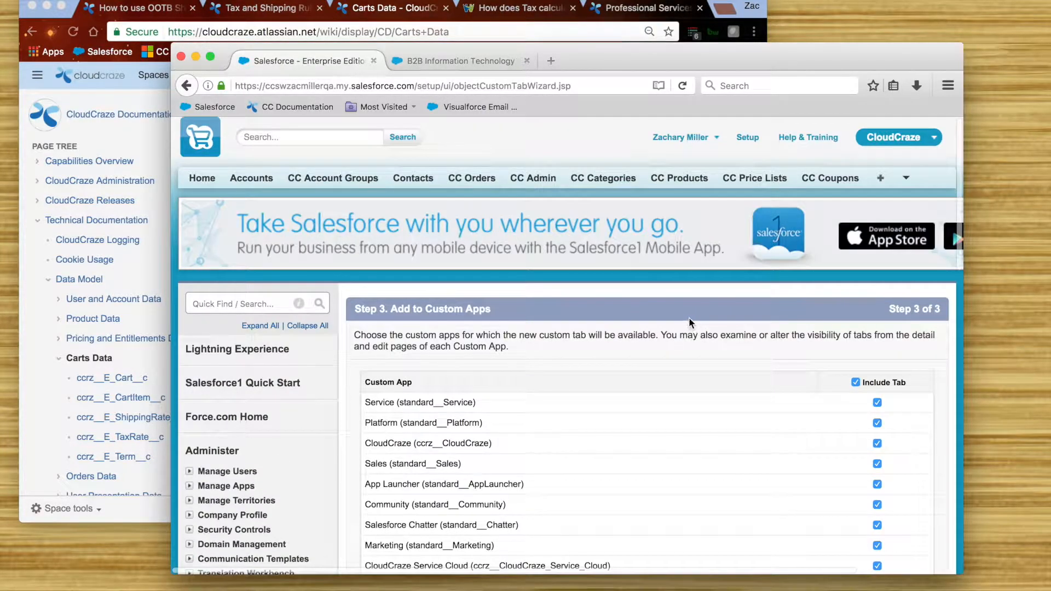
pyautogui.scroll(-5, 685, 313)
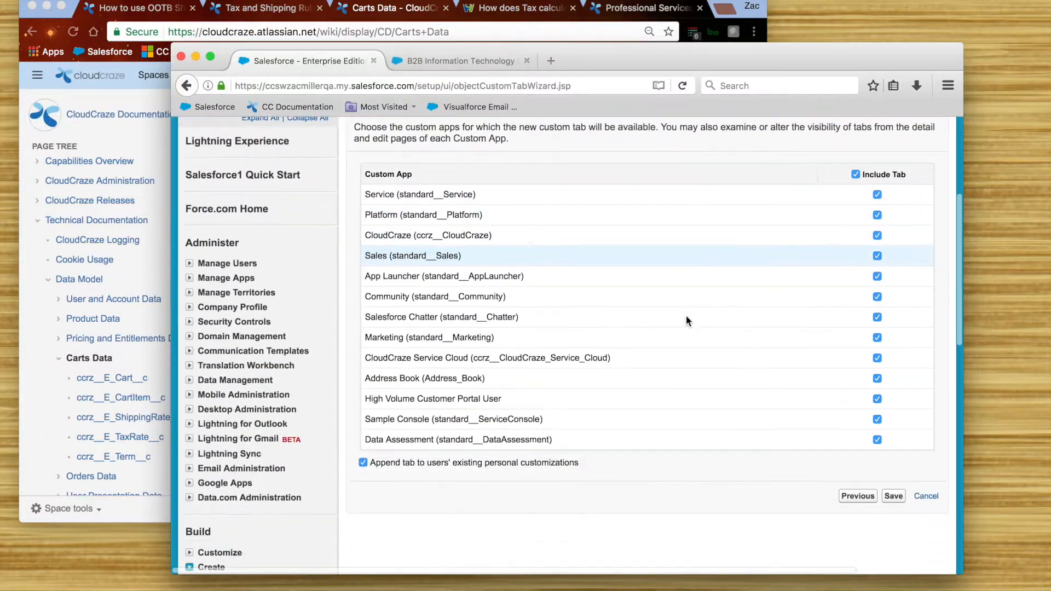
pyautogui.scroll(4, 722, 421)
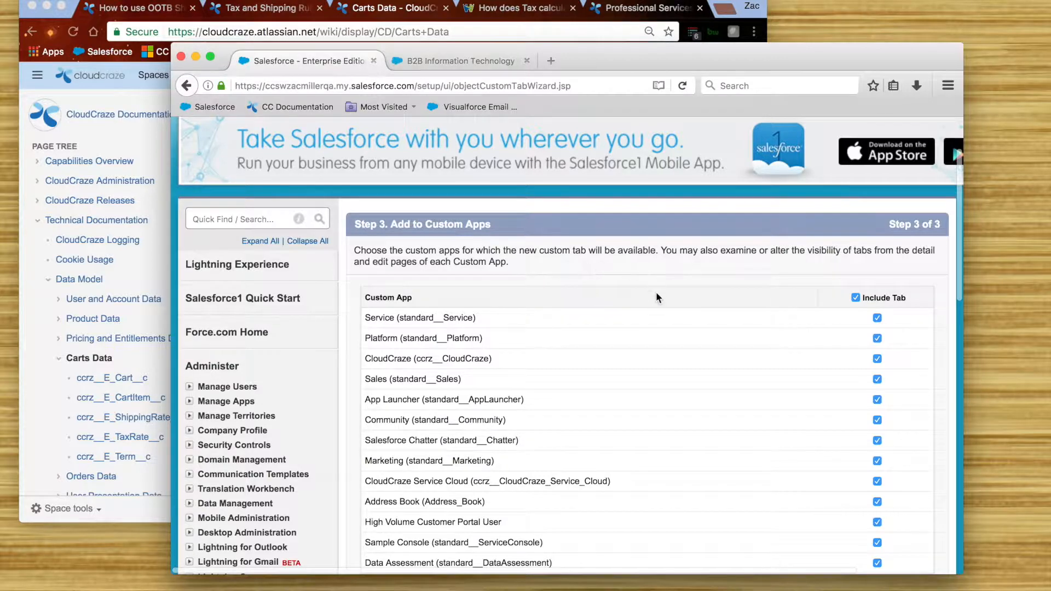
pyautogui.scroll(-8, 651, 293)
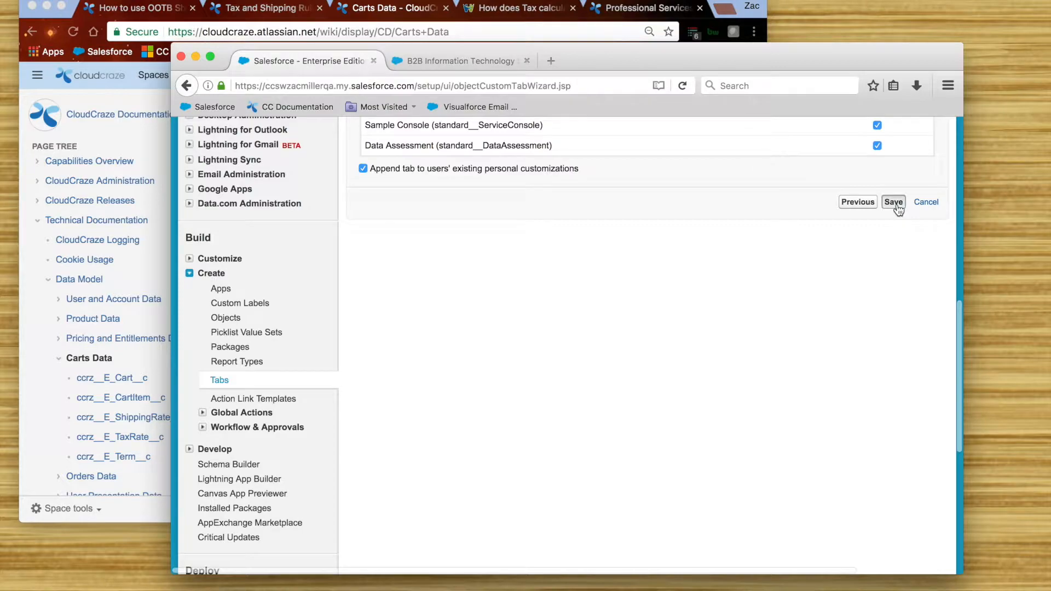
pyautogui.click(894, 202)
pyautogui.scroll(-1, 570, 322)
pyautogui.scroll(-10, 570, 322)
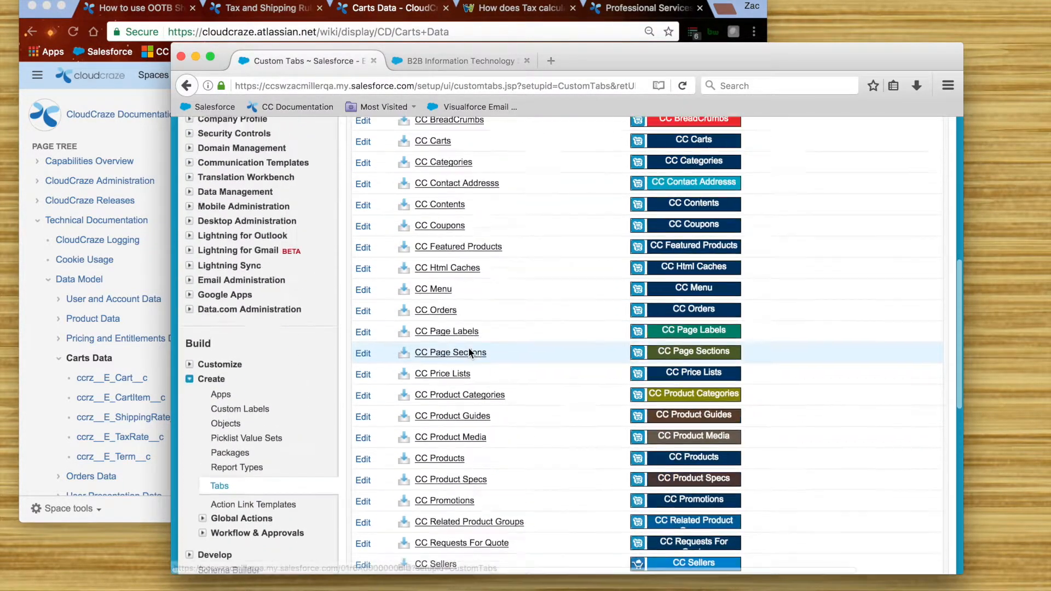
pyautogui.scroll(10, 468, 348)
# Step: Open the CC Tax Rates tab and start a new CC Tax Rate record
pyautogui.click(903, 180)
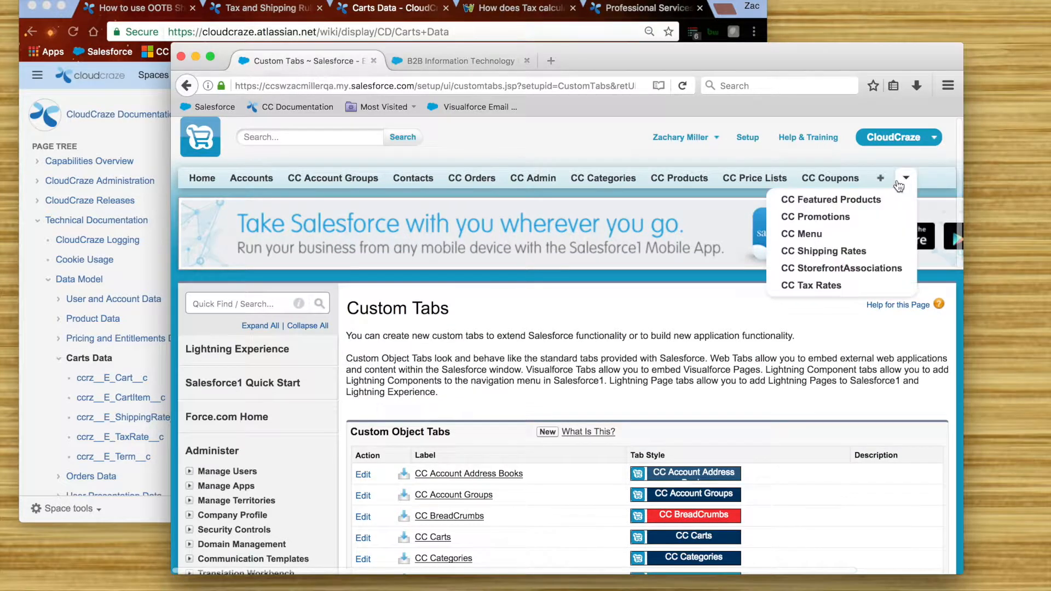
pyautogui.click(810, 285)
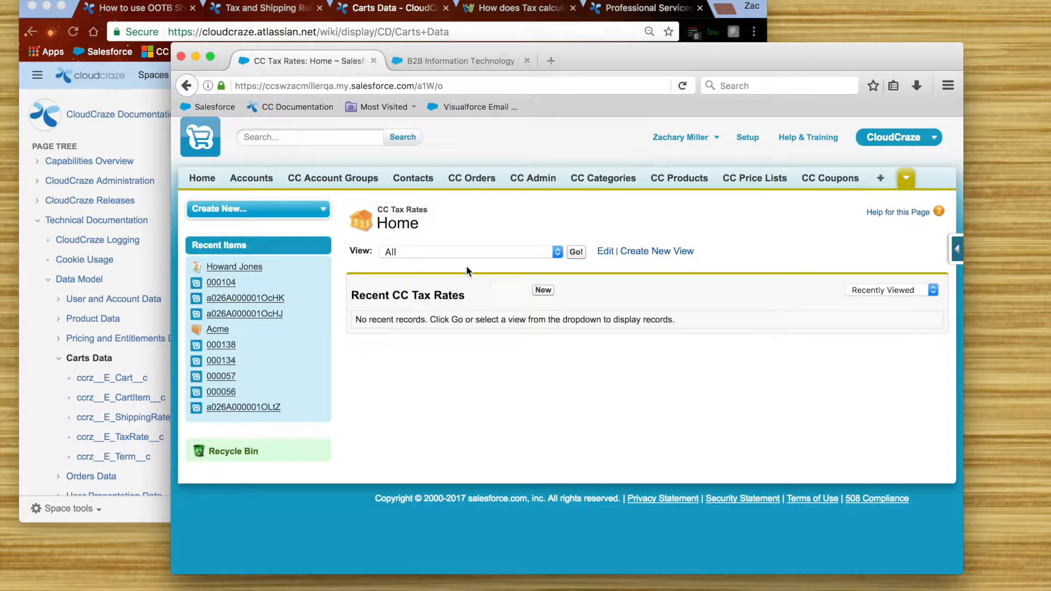
pyautogui.click(576, 252)
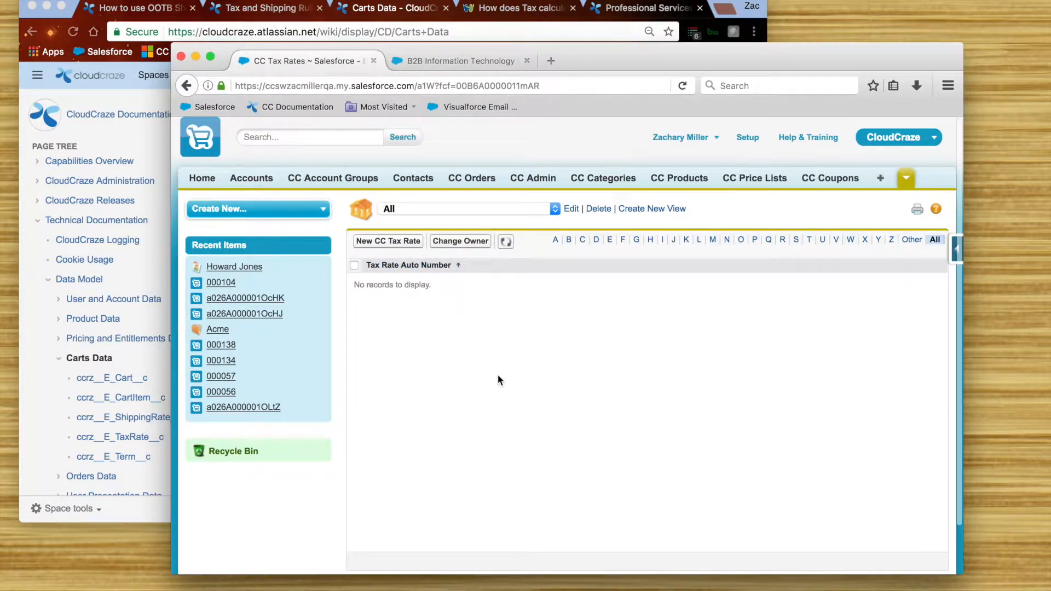
pyautogui.click(398, 242)
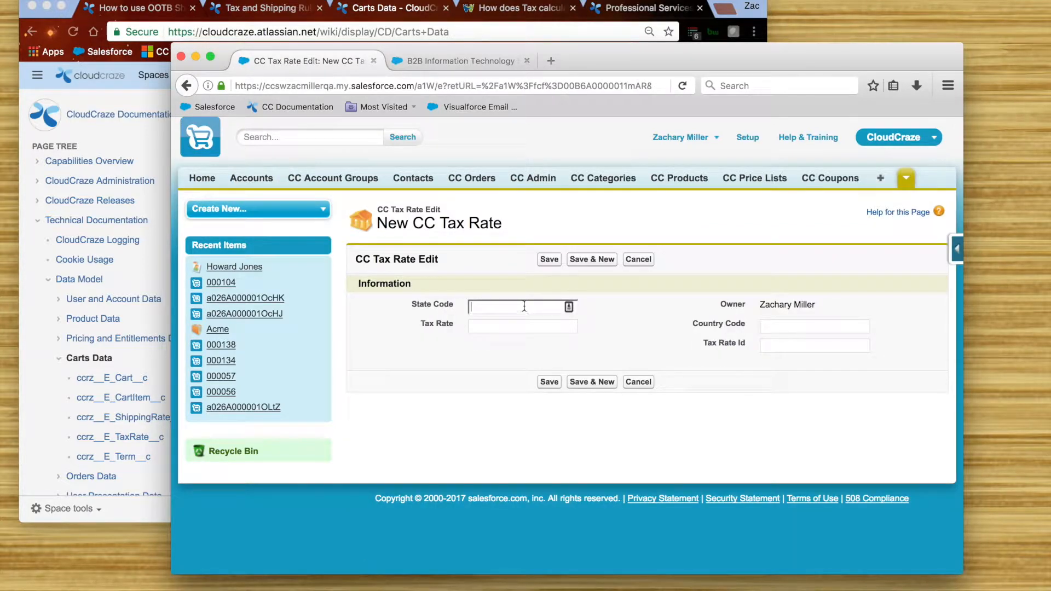
# Step: Enter state IL, country US, tax rate 8.5, and save the record
pyautogui.click(778, 327)
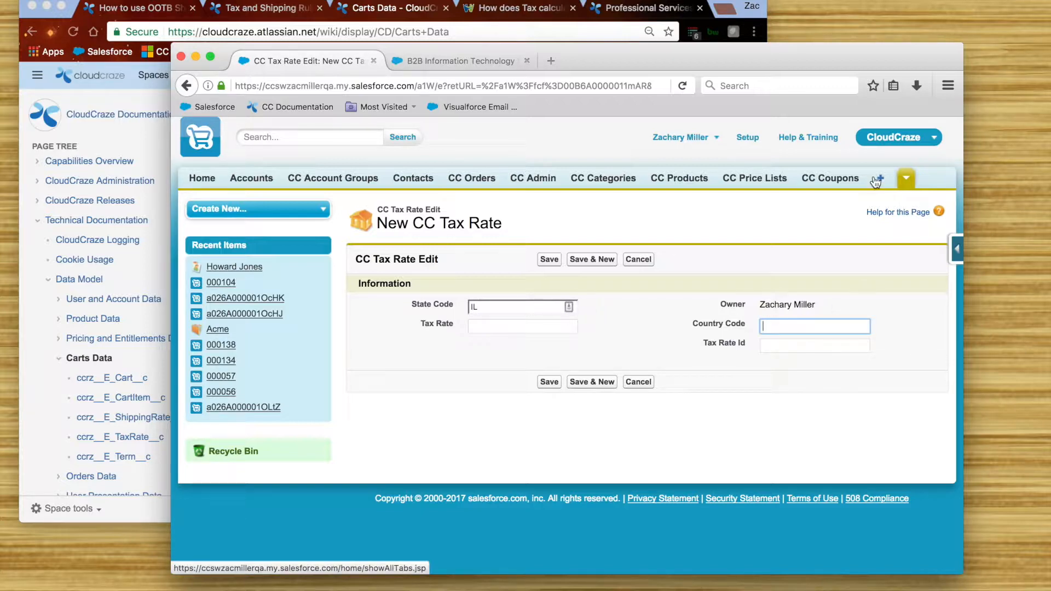
pyautogui.write('US')
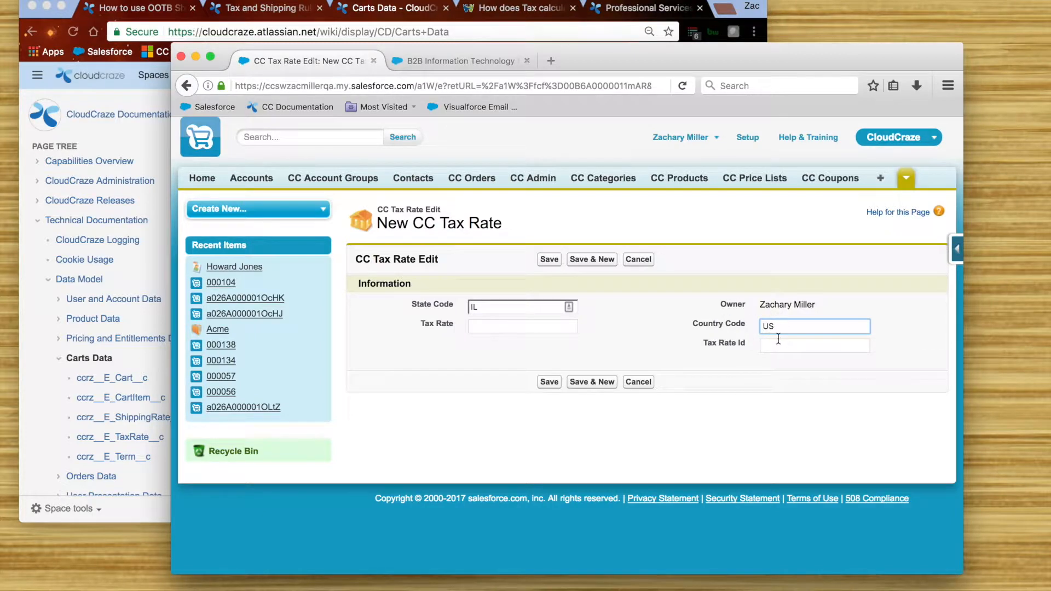
pyautogui.click(514, 326)
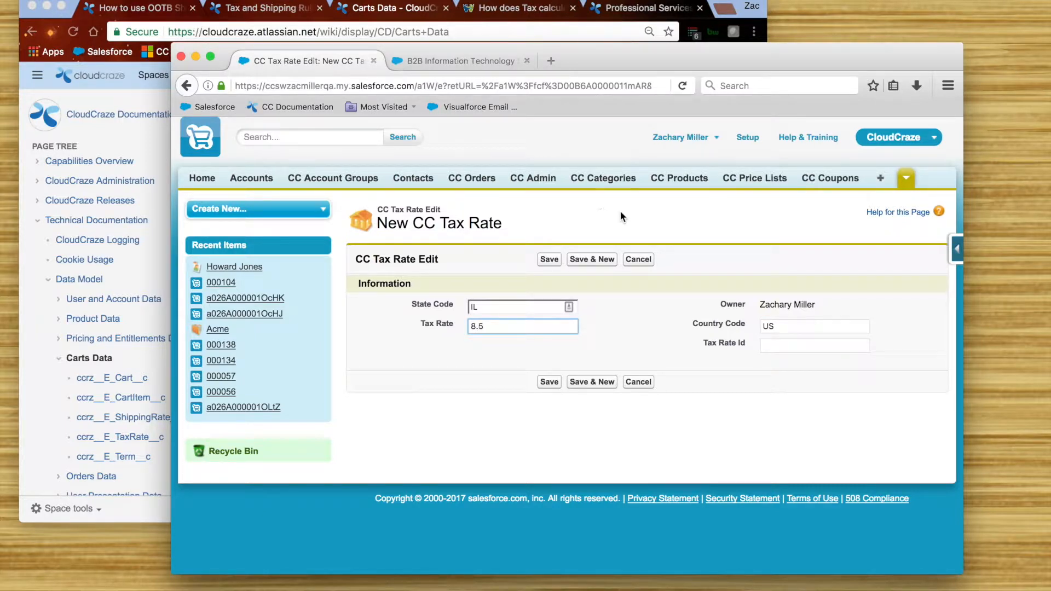
pyautogui.click(548, 259)
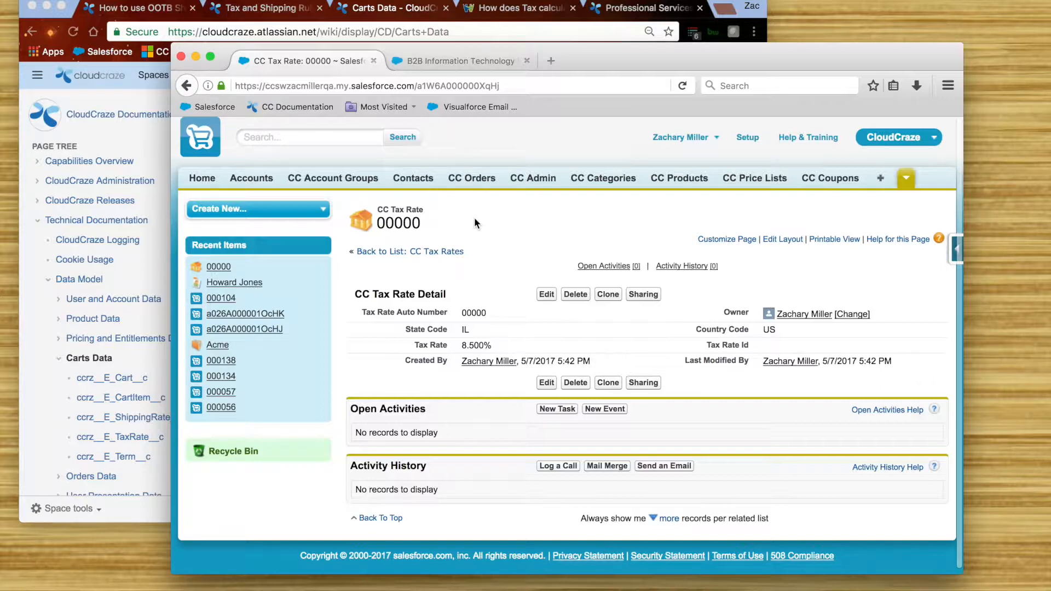
# Step: Open DefaultStore's general settings in CC Admin
pyautogui.click(542, 185)
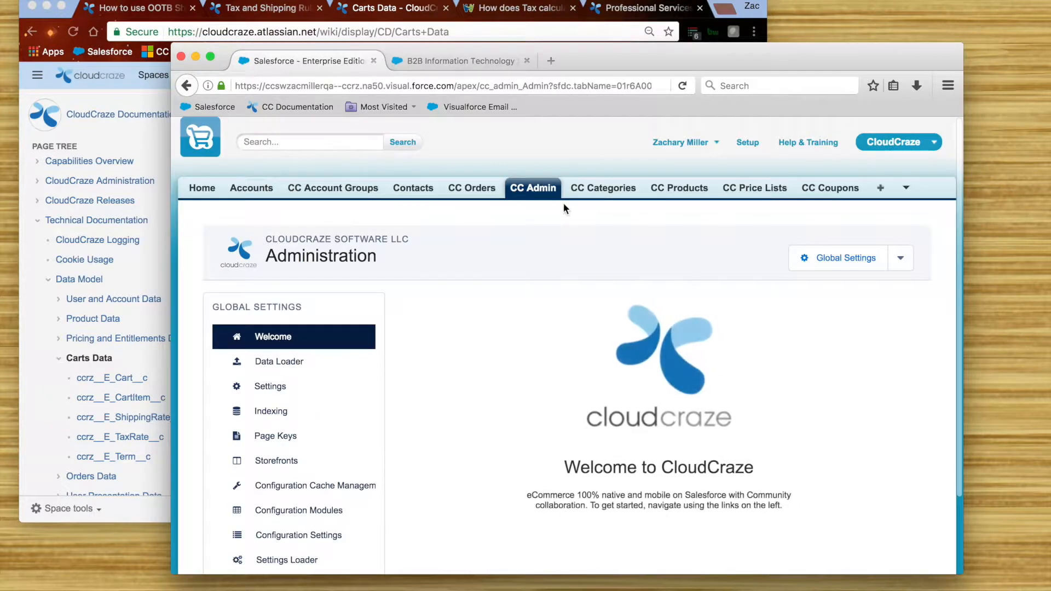
pyautogui.click(900, 258)
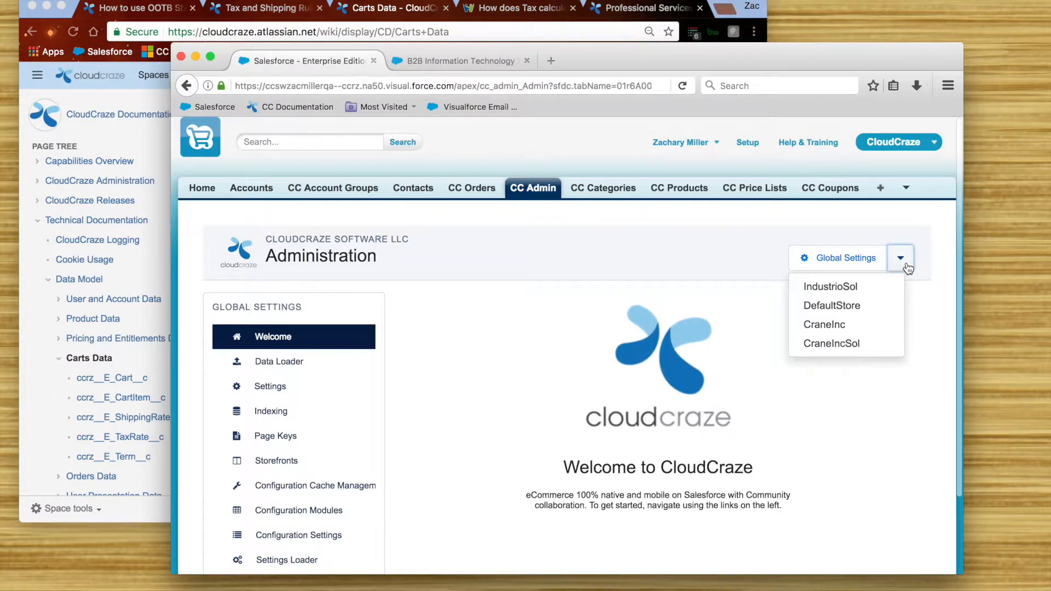
pyautogui.click(842, 308)
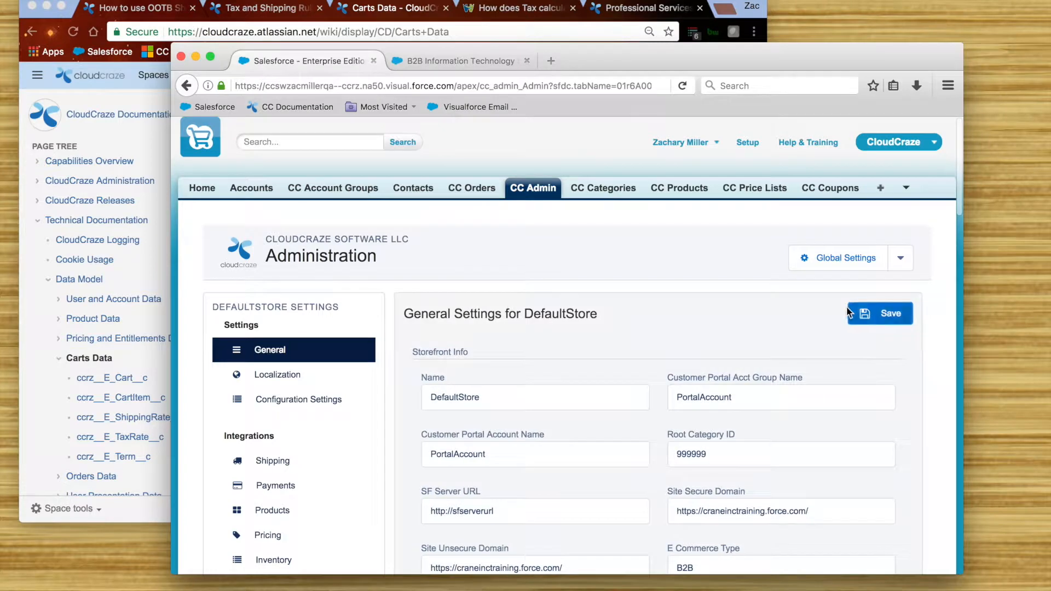
# Step: Save DefaultStore settings with Skip Tax Calculation unchecked, then go to the Accounts home
pyautogui.scroll(-2, 547, 361)
pyautogui.scroll(-20, 470, 361)
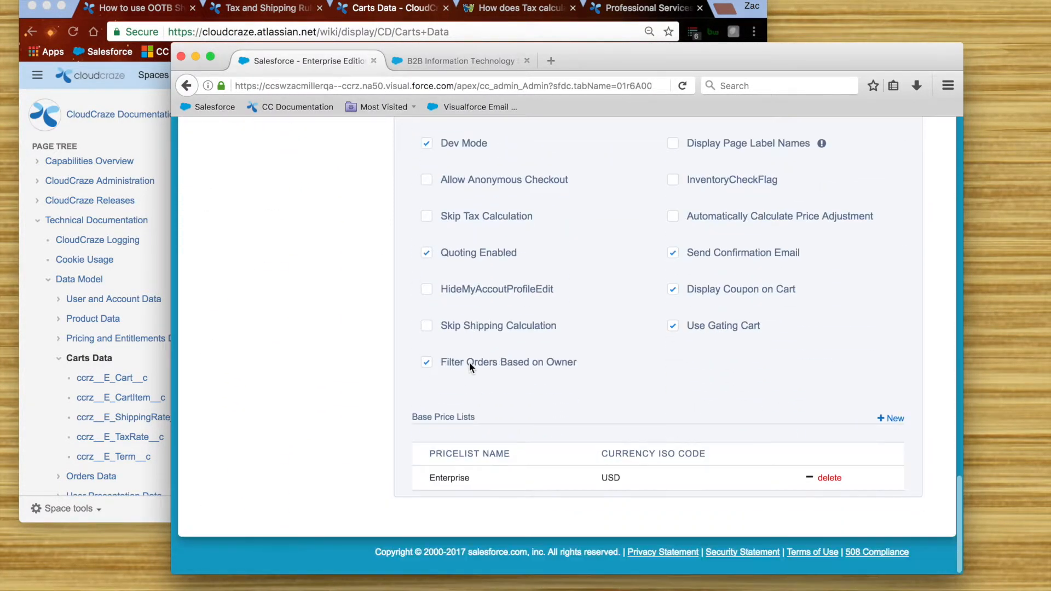
pyautogui.scroll(5, 547, 364)
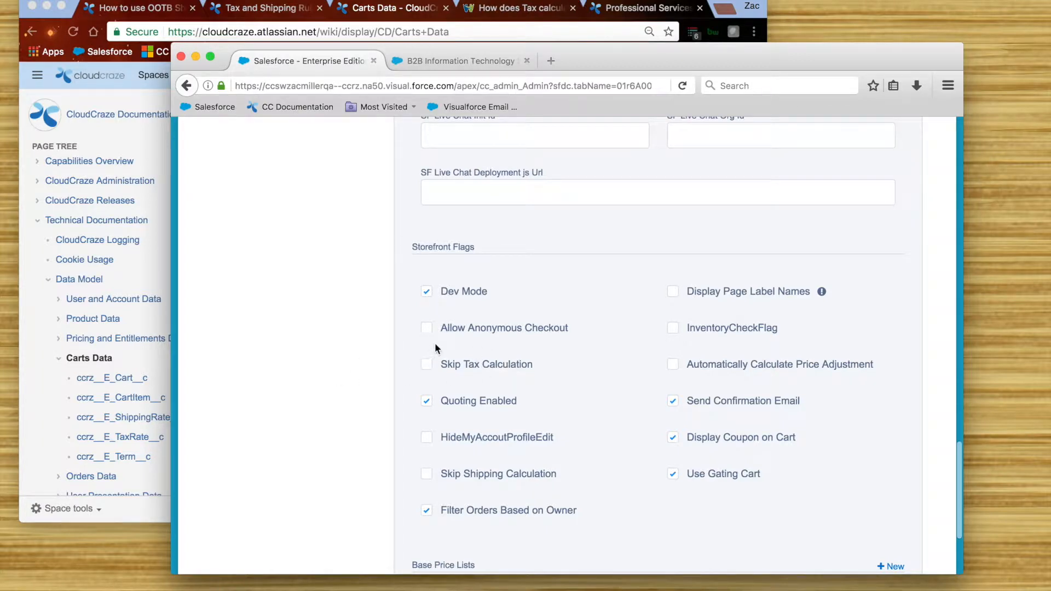
pyautogui.scroll(-5, 615, 366)
pyautogui.scroll(20, 661, 363)
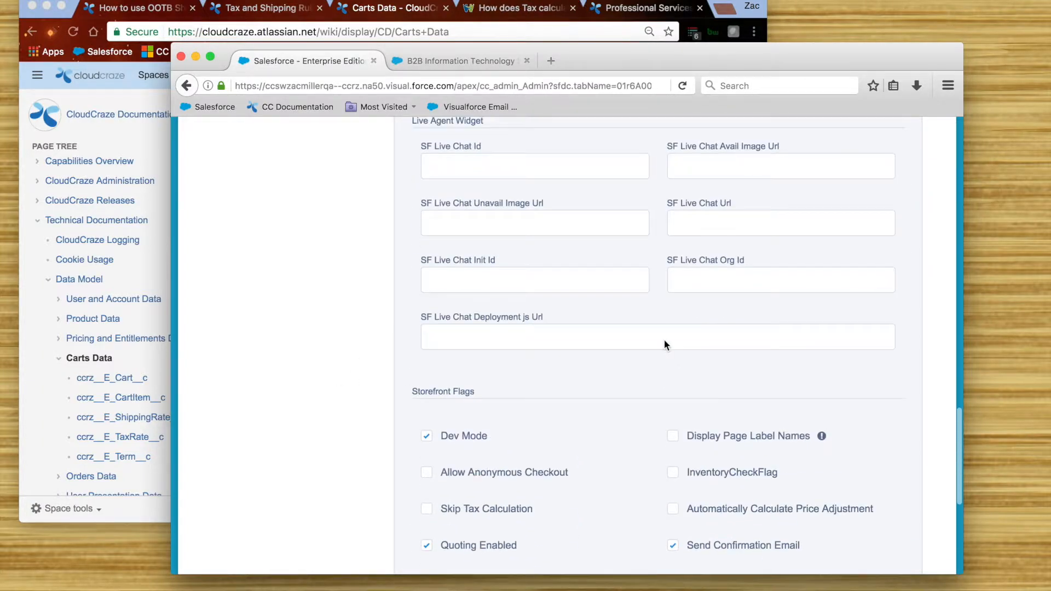
pyautogui.click(880, 313)
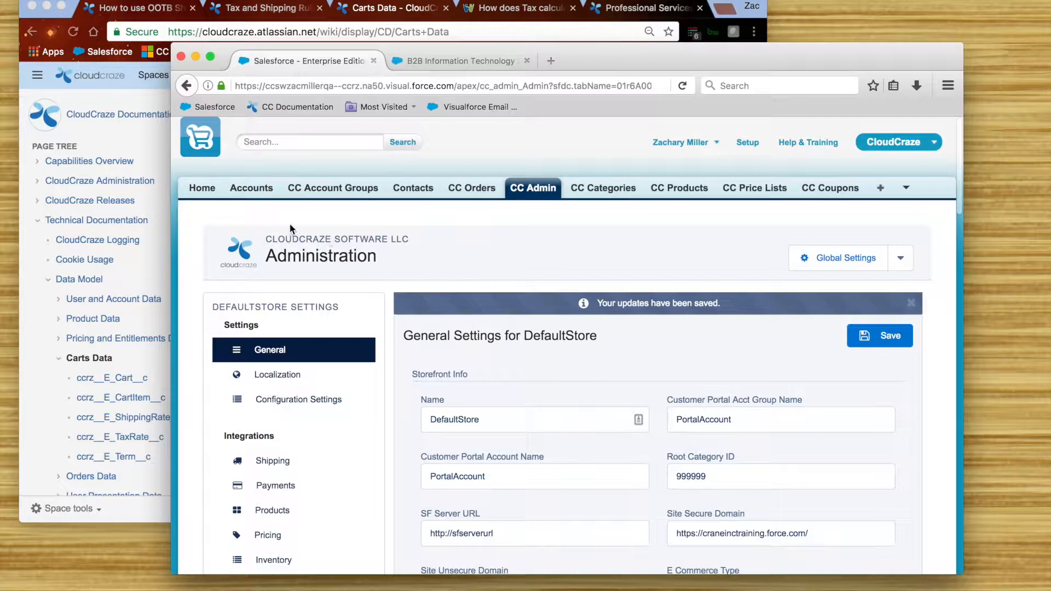
pyautogui.click(251, 192)
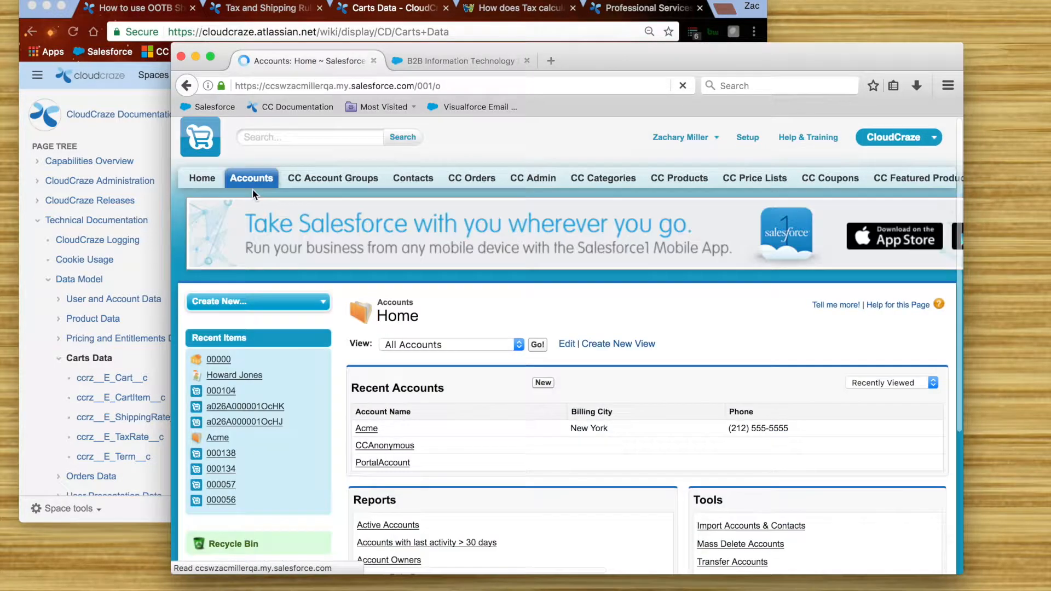
# Step: Open the Acme account record and look through its details
pyautogui.click(371, 432)
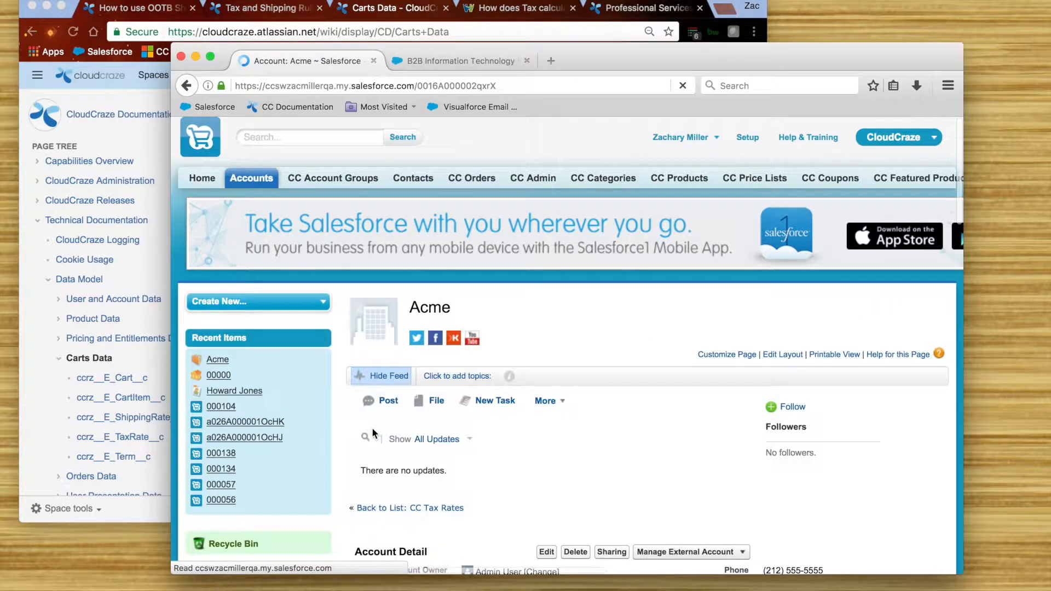
pyautogui.scroll(-10, 613, 441)
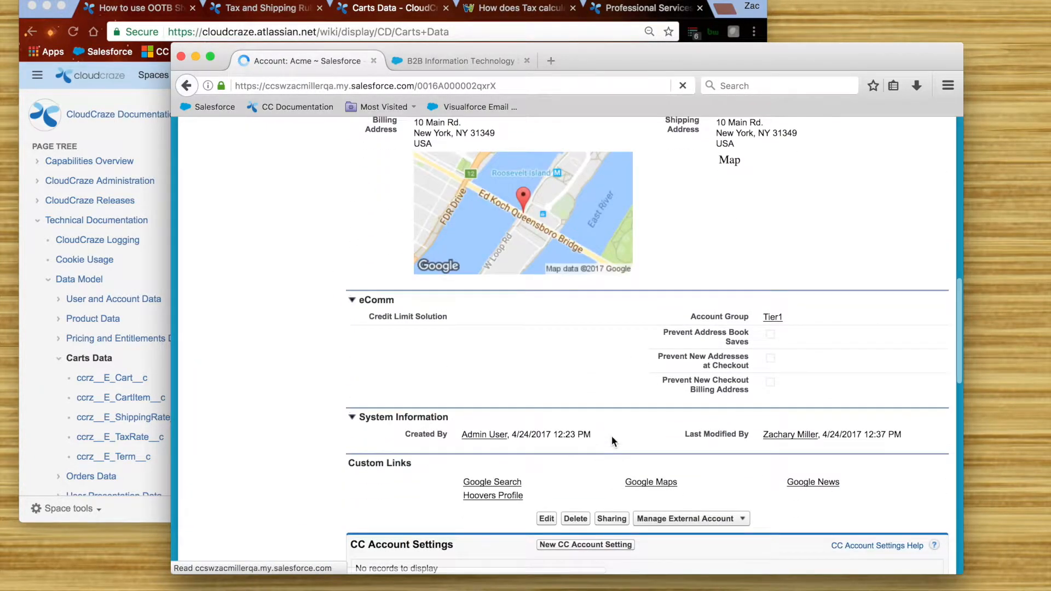
pyautogui.scroll(4, 614, 441)
pyautogui.scroll(1, 613, 441)
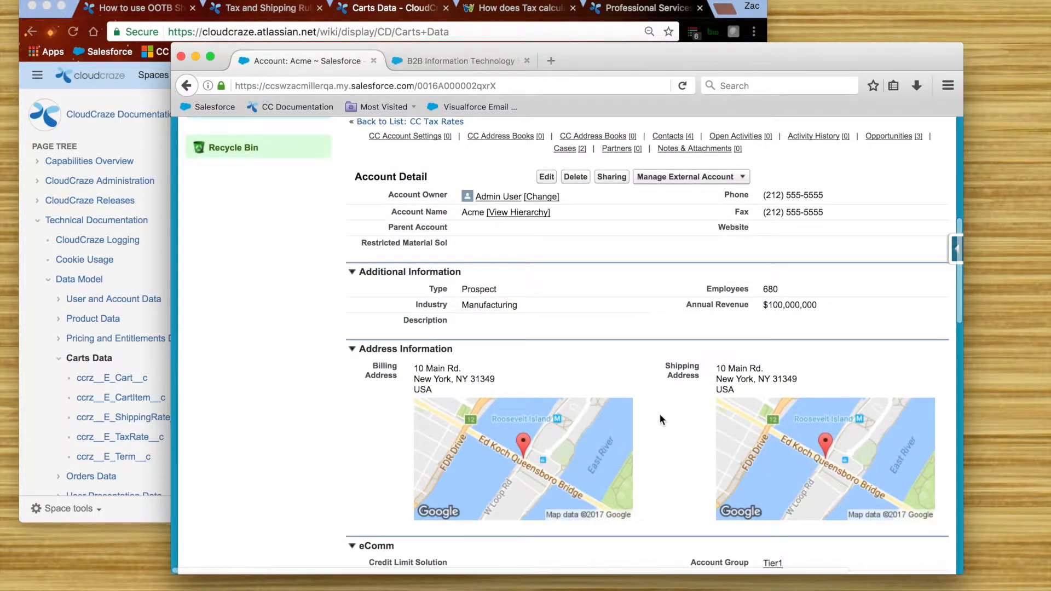
pyautogui.scroll(-5, 660, 415)
pyautogui.scroll(-3, 660, 419)
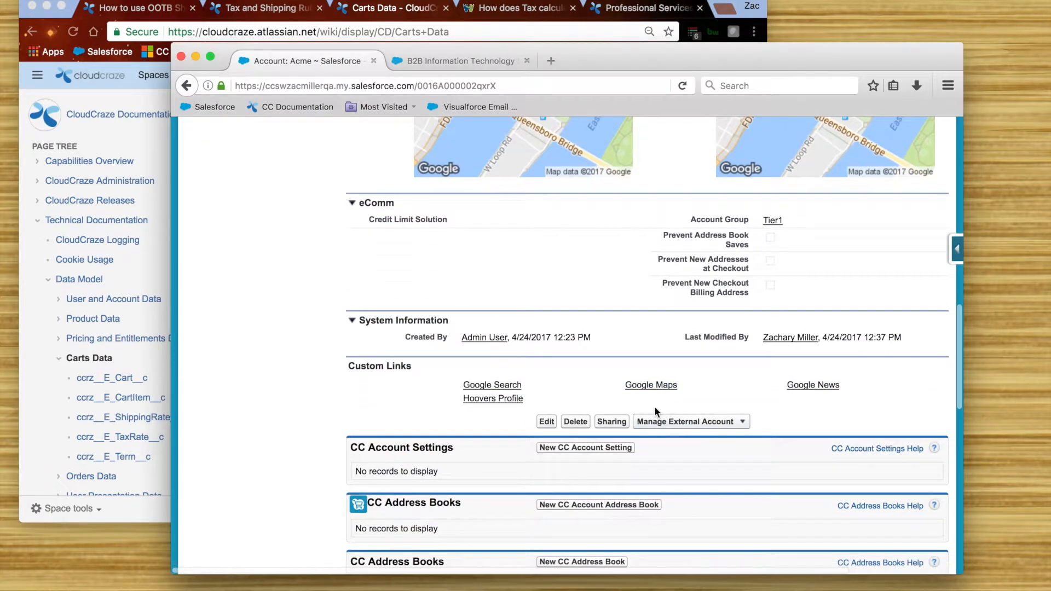
pyautogui.scroll(-20, 650, 378)
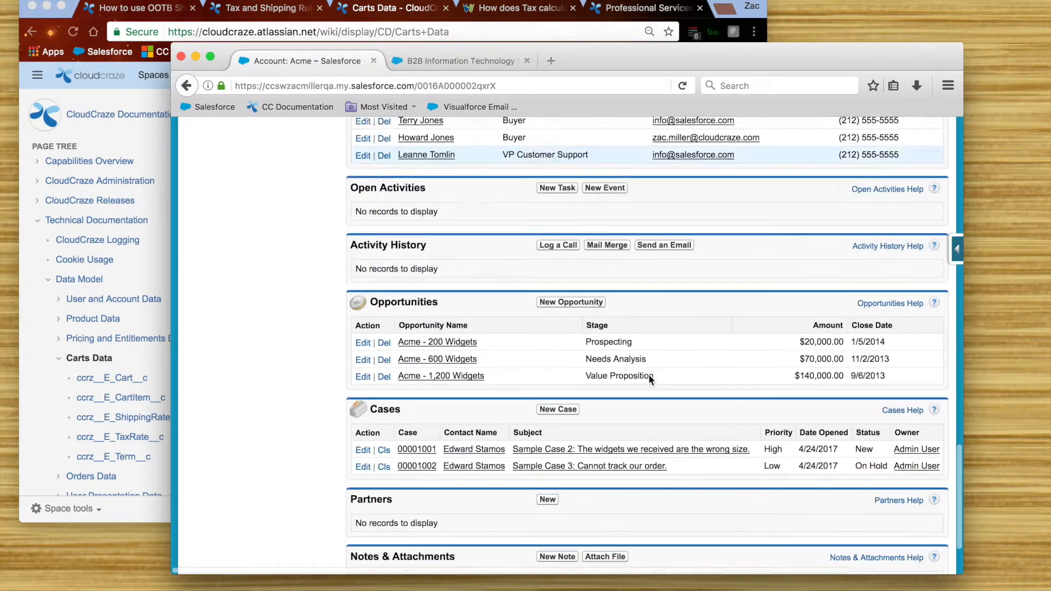
pyautogui.scroll(20, 651, 379)
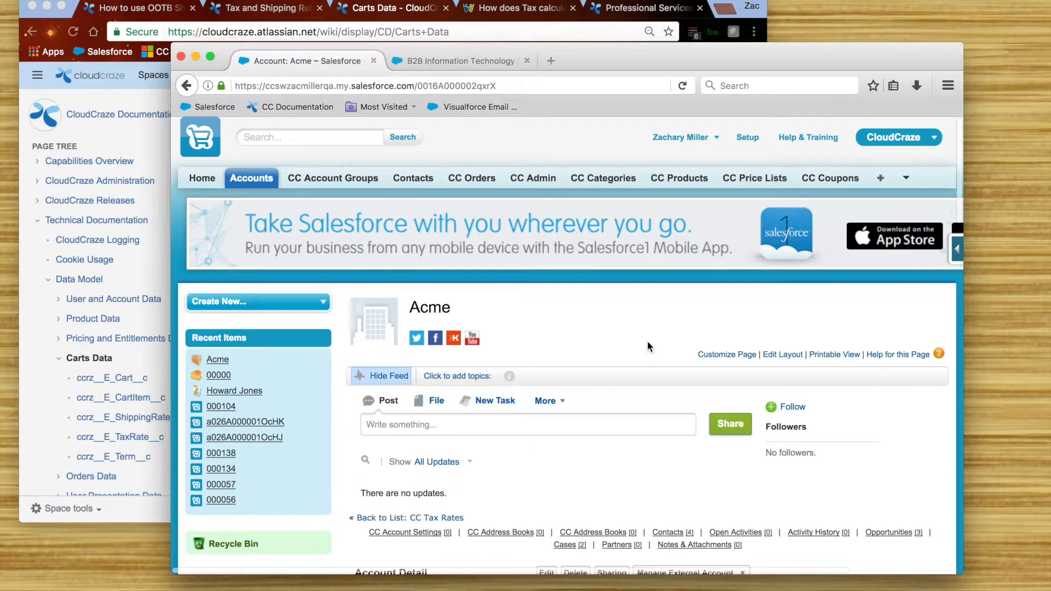
pyautogui.scroll(-4, 647, 340)
pyautogui.scroll(-1, 647, 345)
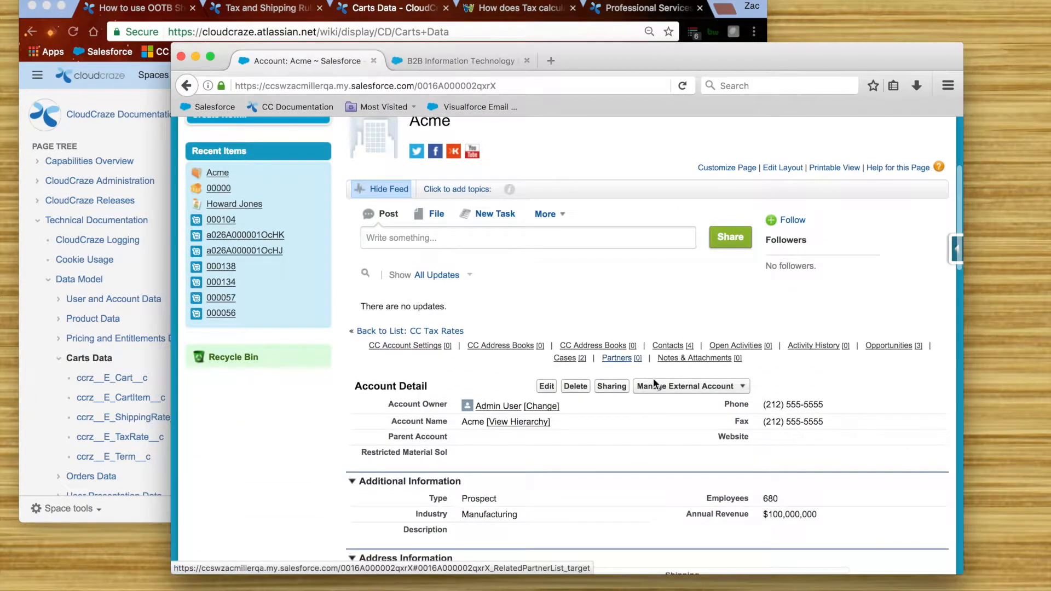
# Step: Search the Acme page for 'tax' and reveal the Force.com admin shortcuts panel
pyautogui.hotkey('ctrl', 'f')
pyautogui.write('tax')
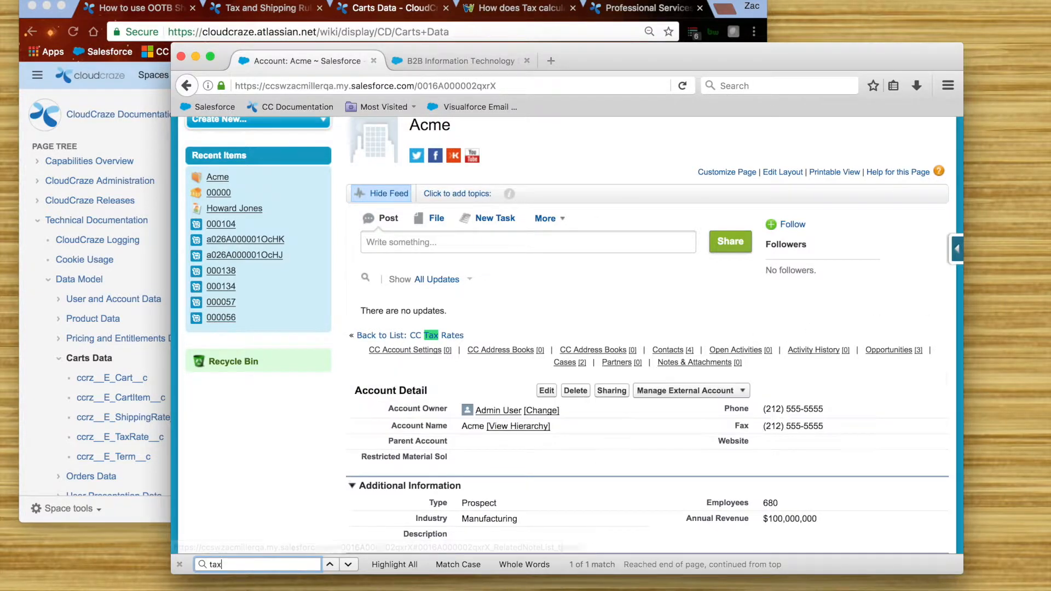
pyautogui.click(339, 397)
pyautogui.scroll(4, 338, 395)
pyautogui.scroll(-10, 340, 399)
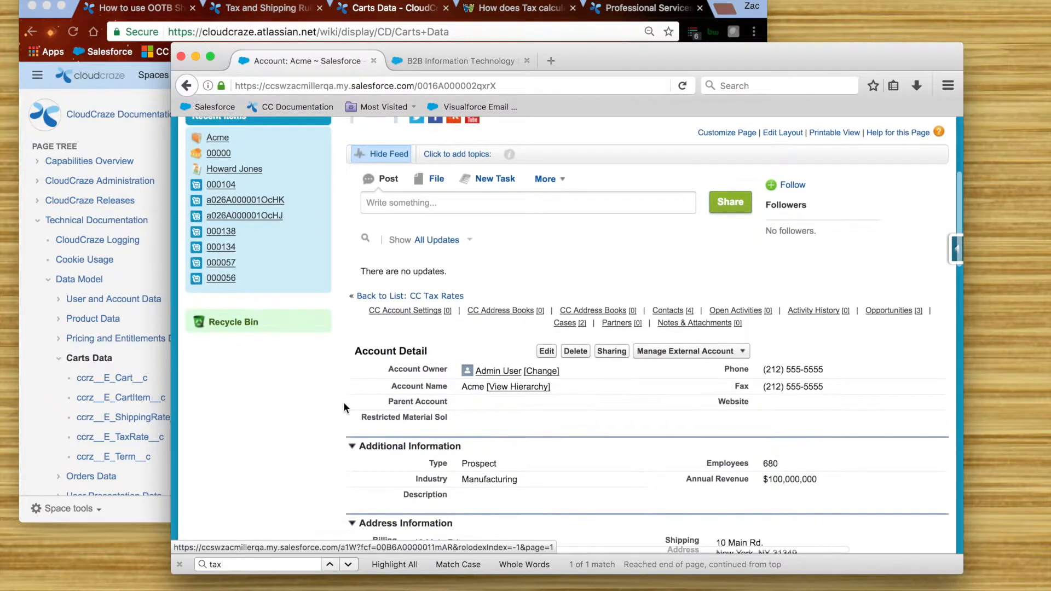
pyautogui.scroll(-7, 344, 402)
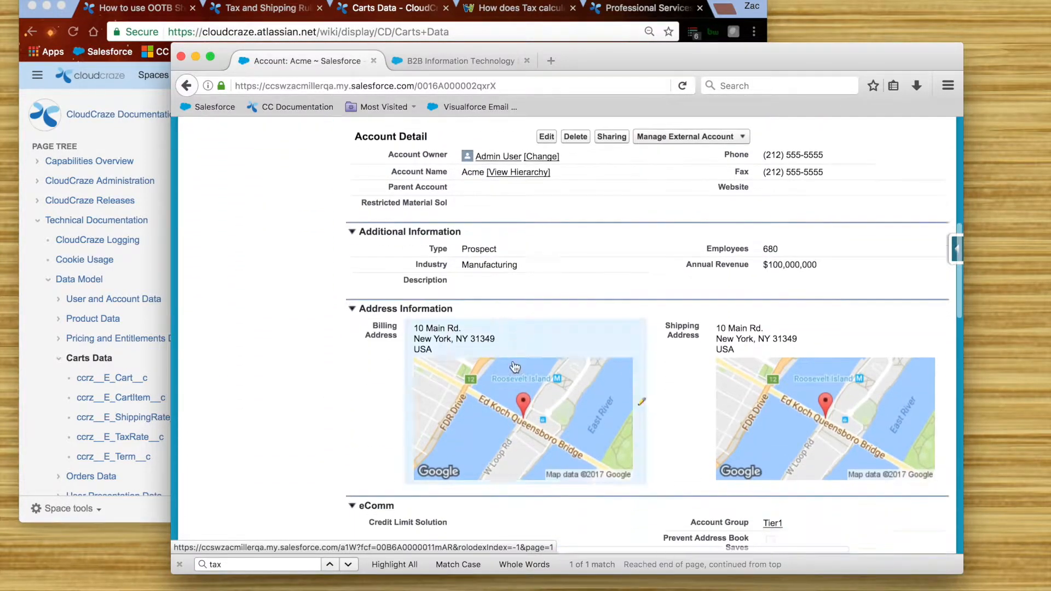
pyautogui.scroll(2, 528, 441)
pyautogui.scroll(-2, 541, 475)
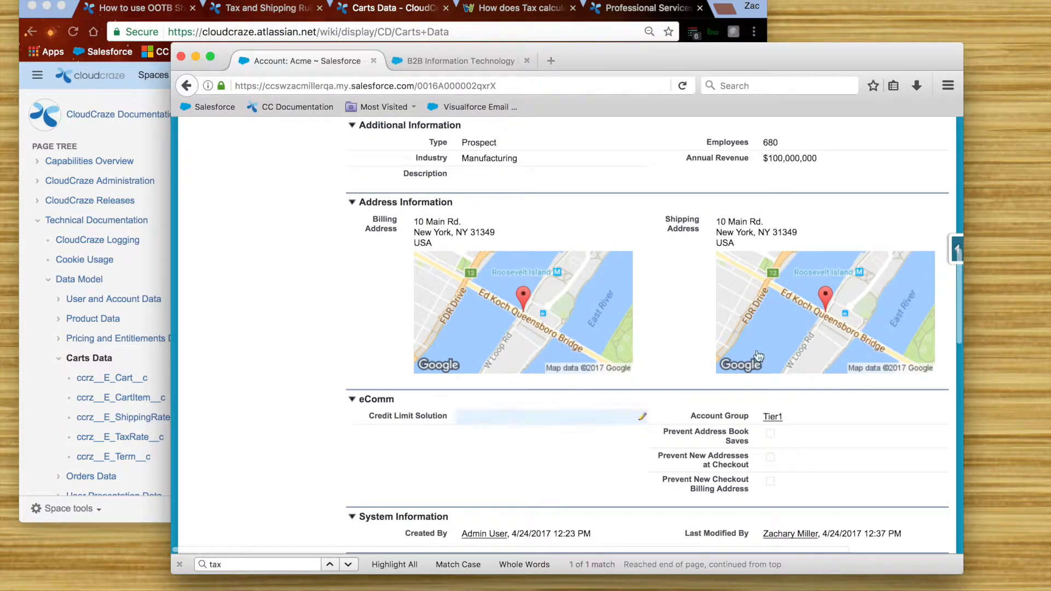
pyautogui.click(953, 248)
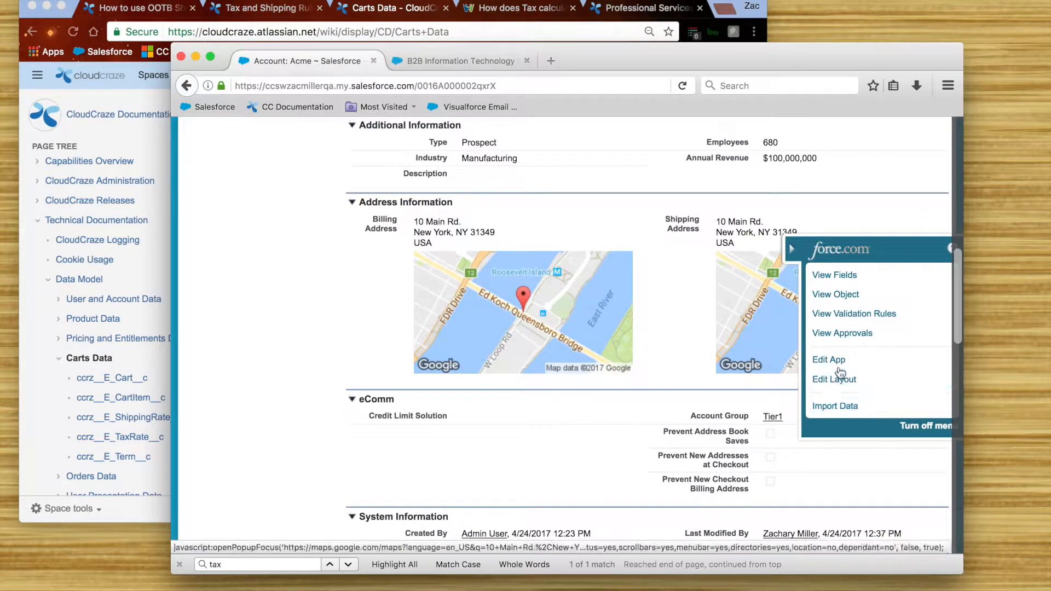
# Step: Place TaxExemptAccount under Credit Limit Solution in the Account layout's eComm section and save
pyautogui.click(836, 380)
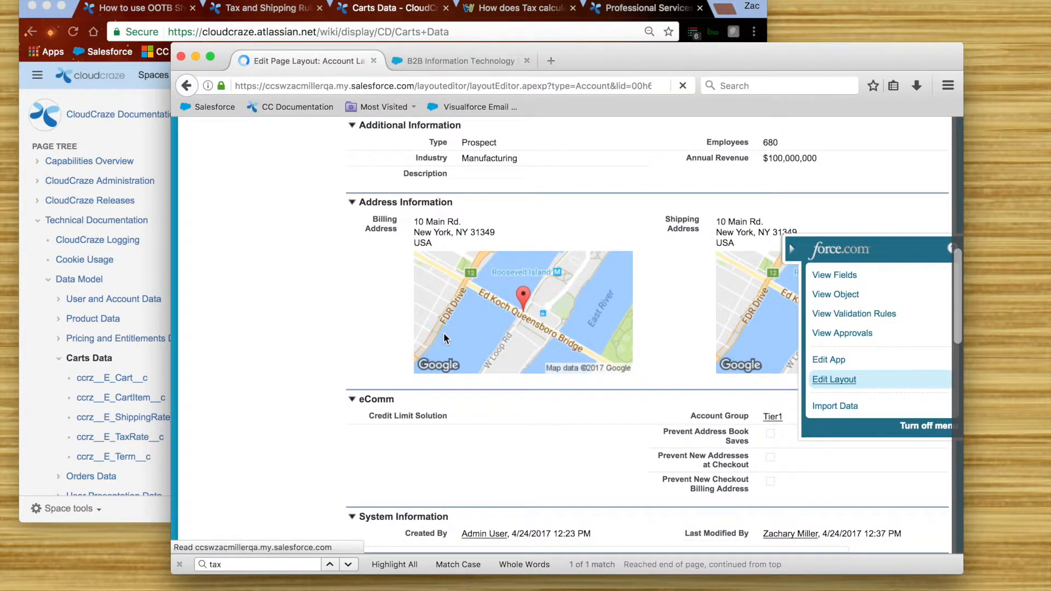
pyautogui.hscroll(10, 676, 386)
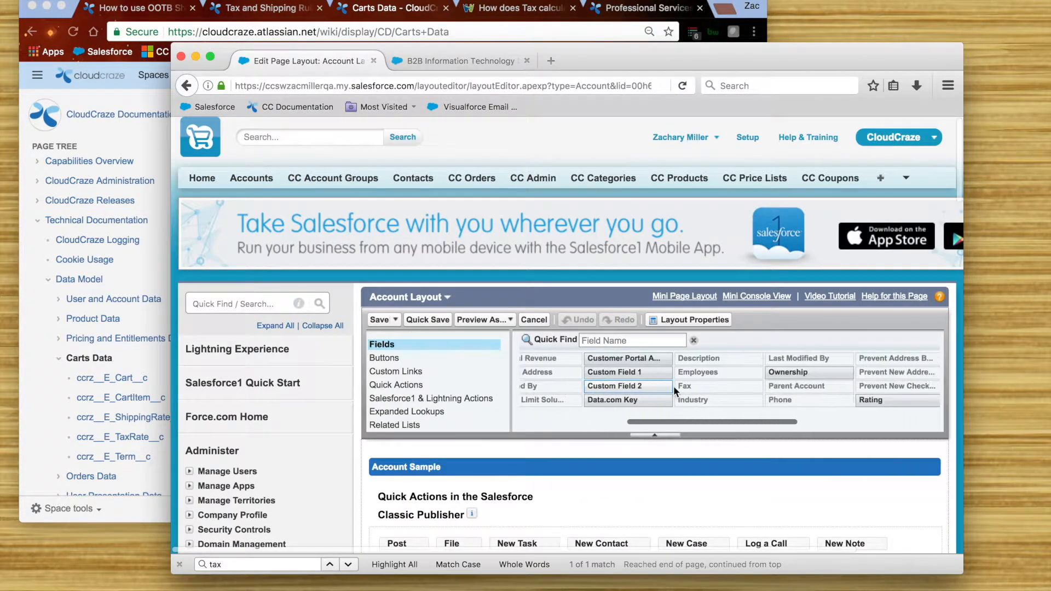
pyautogui.hscroll(3, 674, 387)
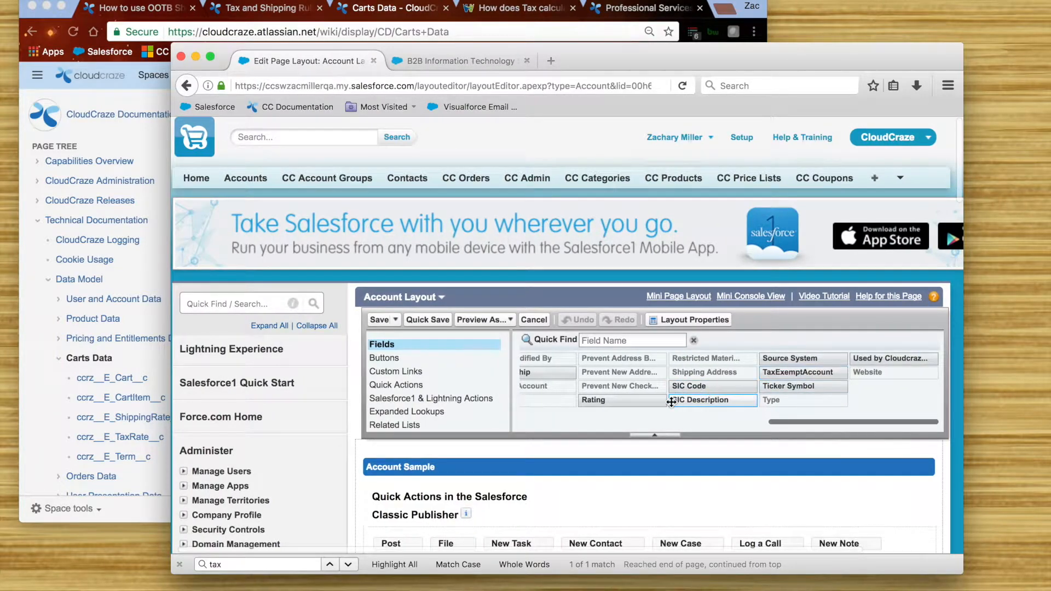
pyautogui.scroll(-3, 691, 513)
pyautogui.scroll(-15, 691, 517)
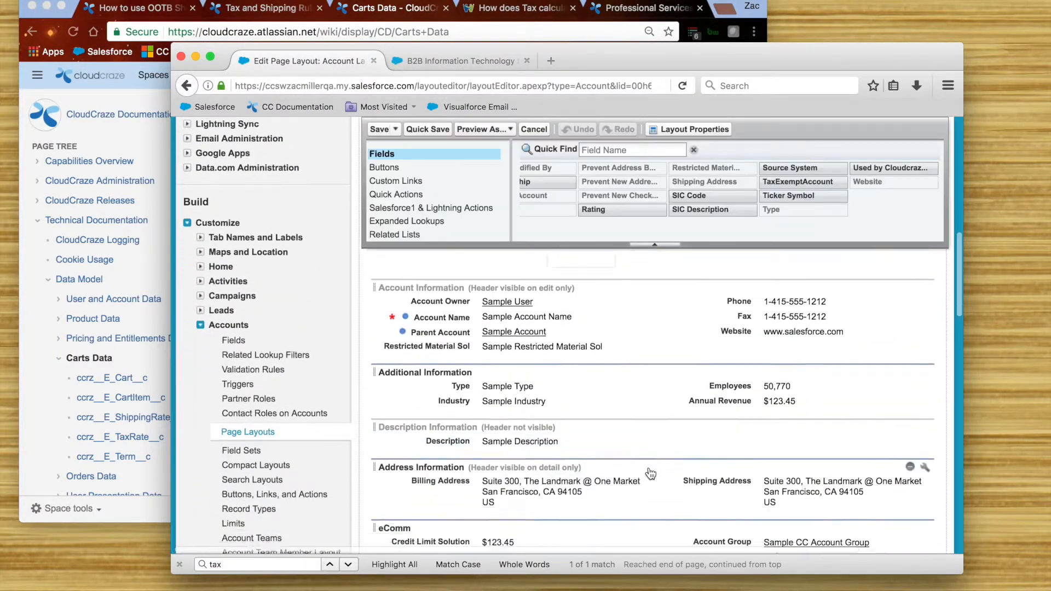
pyautogui.scroll(5, 640, 452)
pyautogui.scroll(-10, 635, 452)
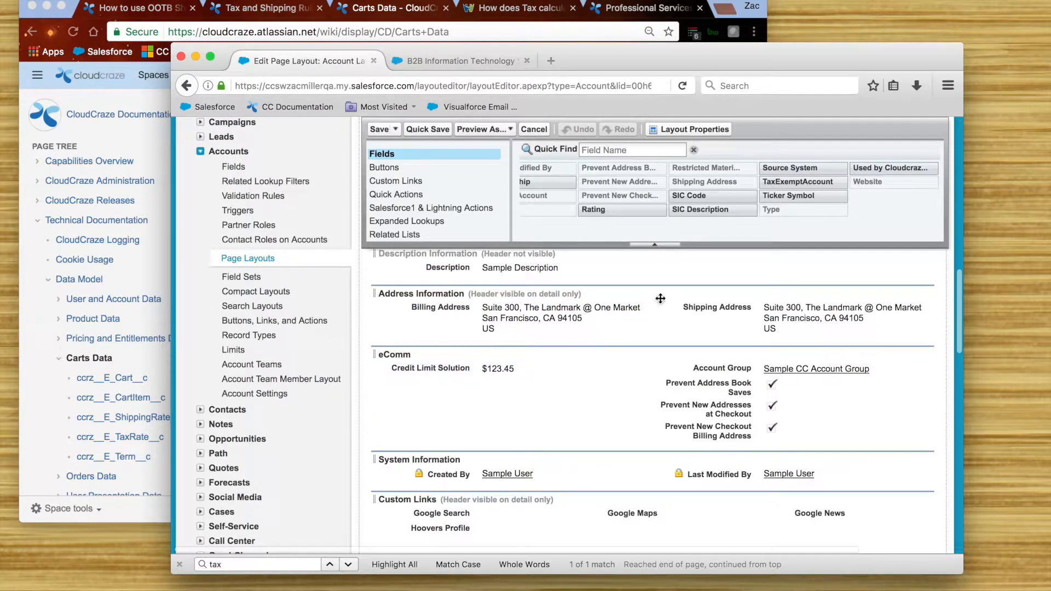
pyautogui.moveTo(805, 184); pyautogui.dragTo(493, 381)
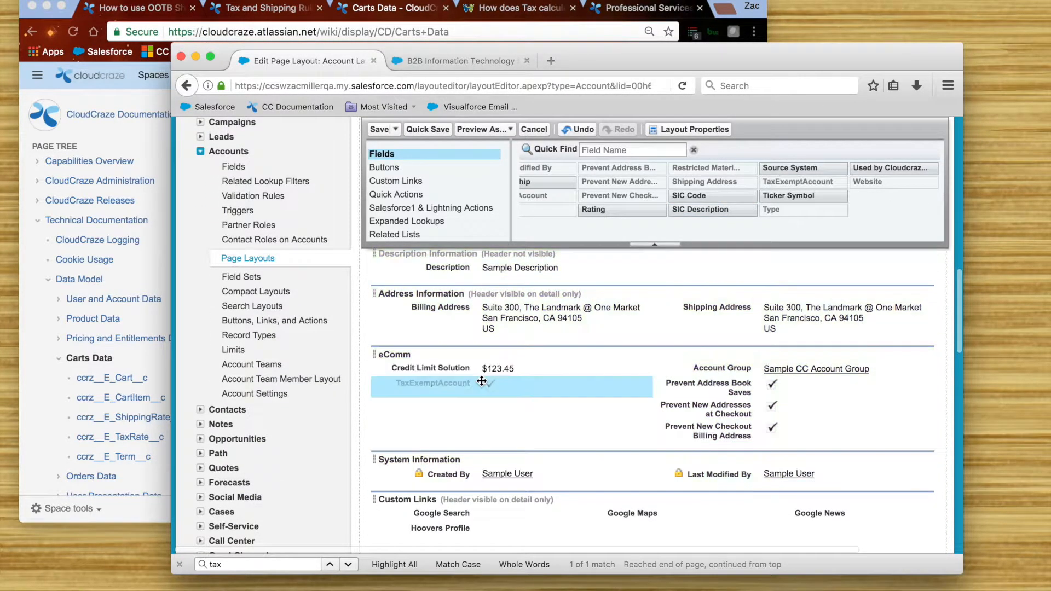
pyautogui.click(376, 131)
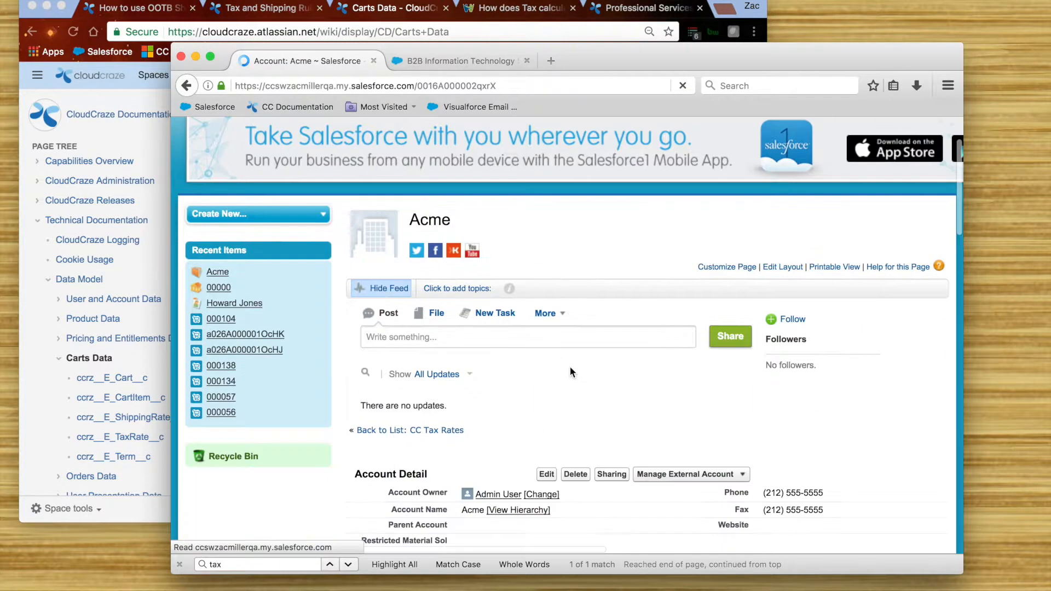
pyautogui.scroll(-15, 570, 366)
pyautogui.scroll(5, 556, 374)
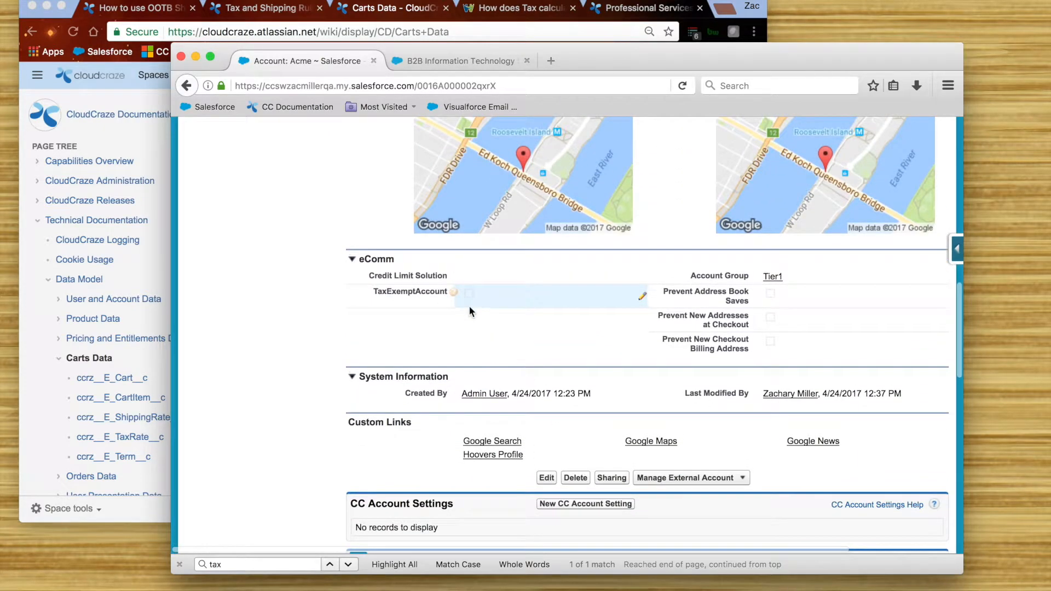
pyautogui.scroll(10, 294, 313)
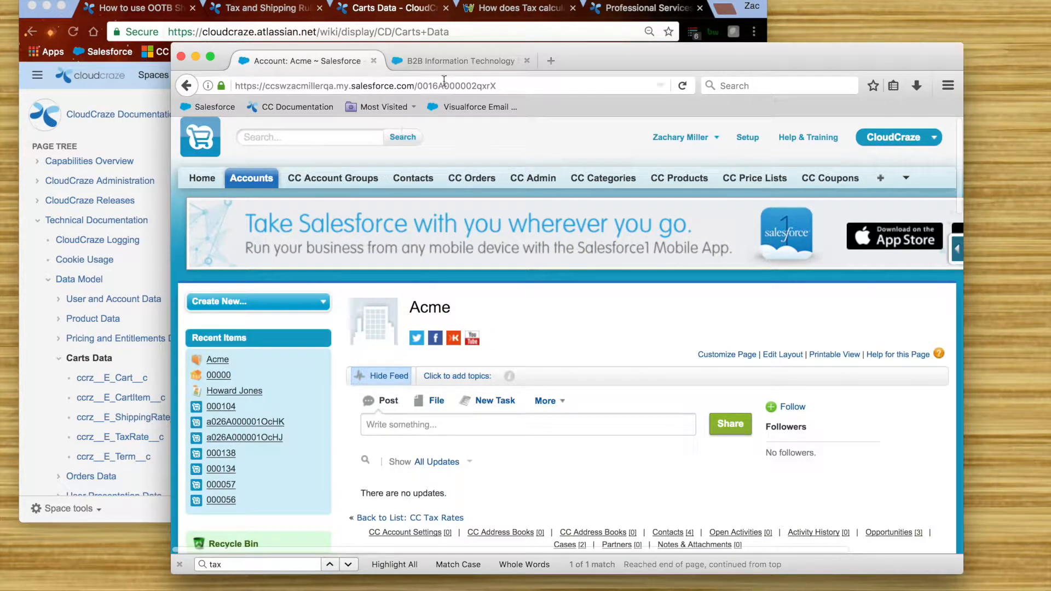
pyautogui.click(452, 61)
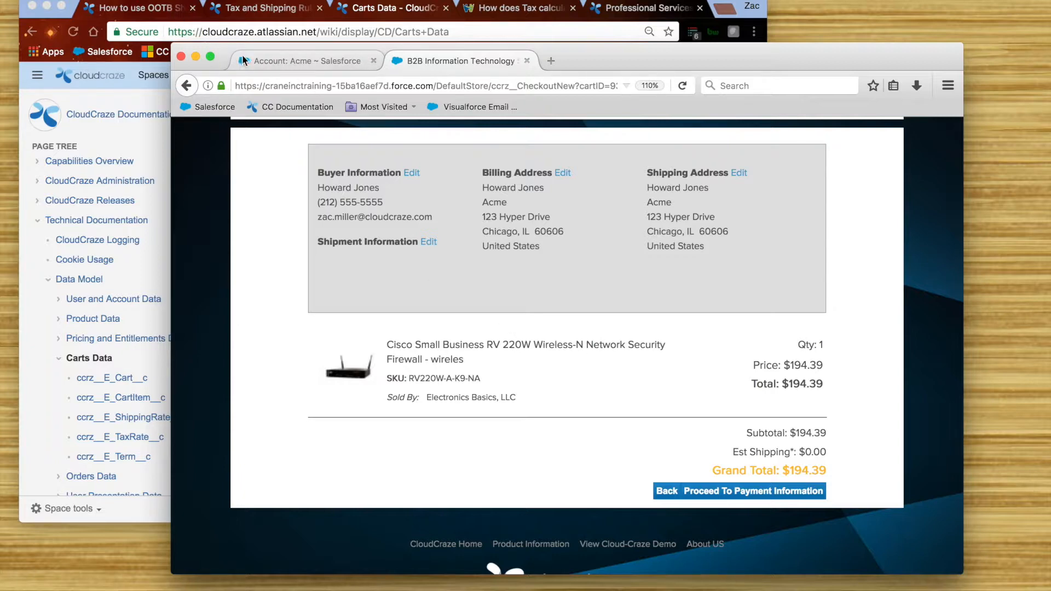
pyautogui.click(279, 60)
pyautogui.scroll(-5, 597, 411)
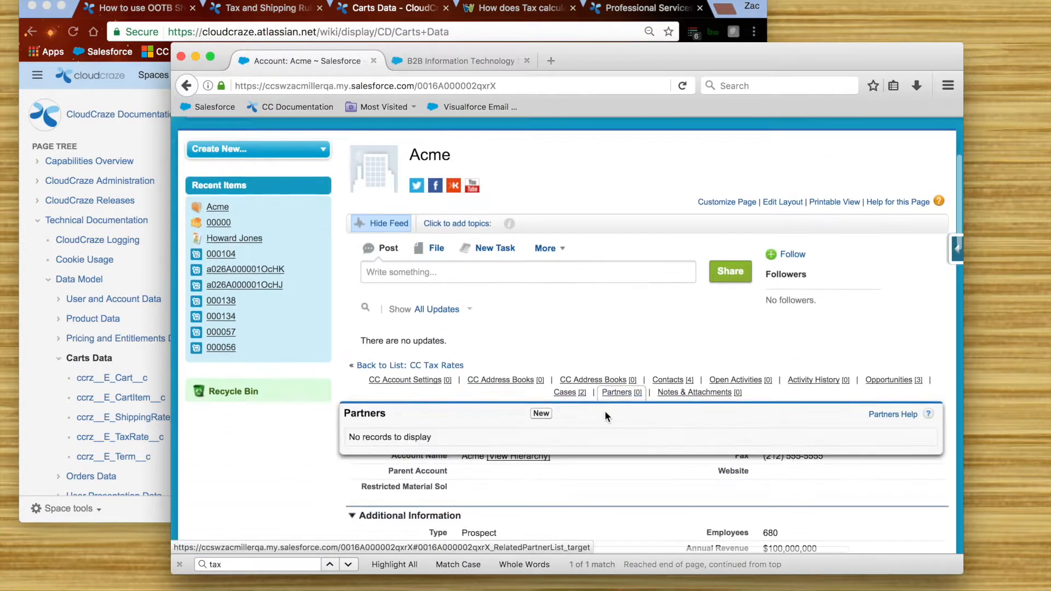
pyautogui.scroll(5, 590, 403)
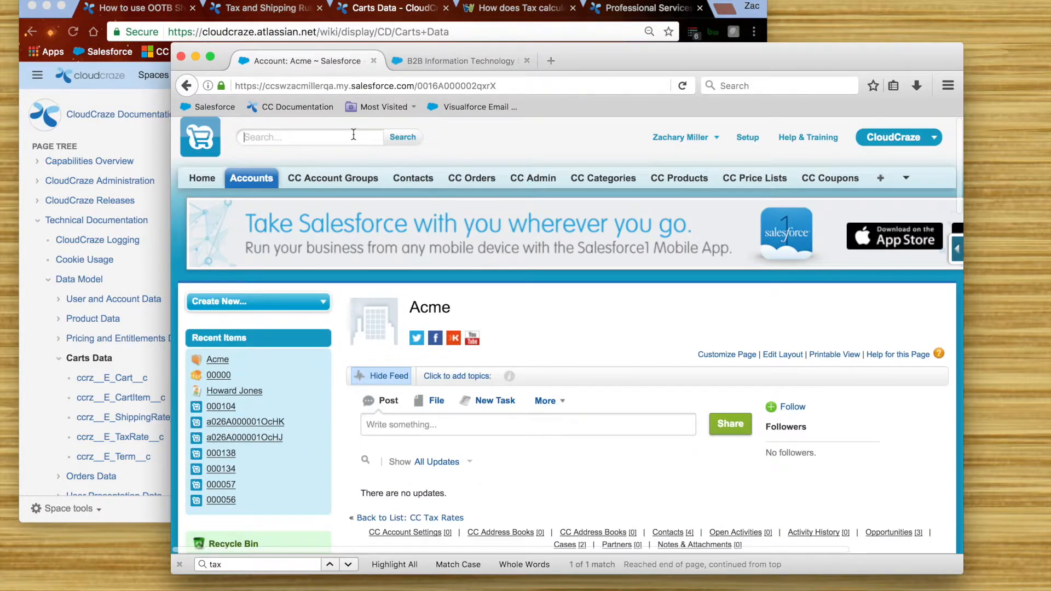
# Step: Search 'cisco rv' and open the Cisco Small Business RV 220W product record
pyautogui.write('cisco rv')
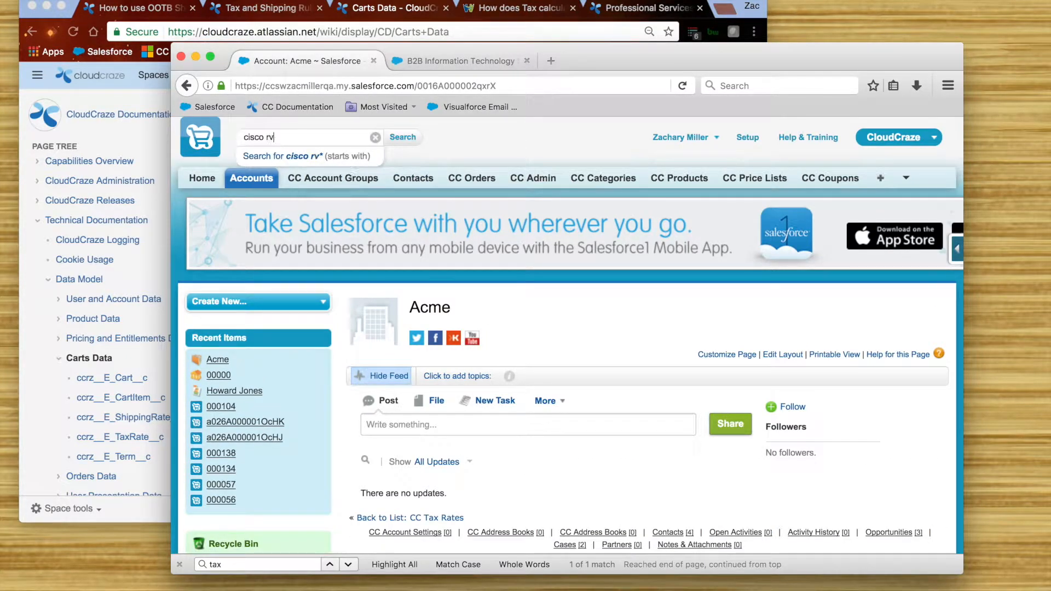
pyautogui.press('Return')
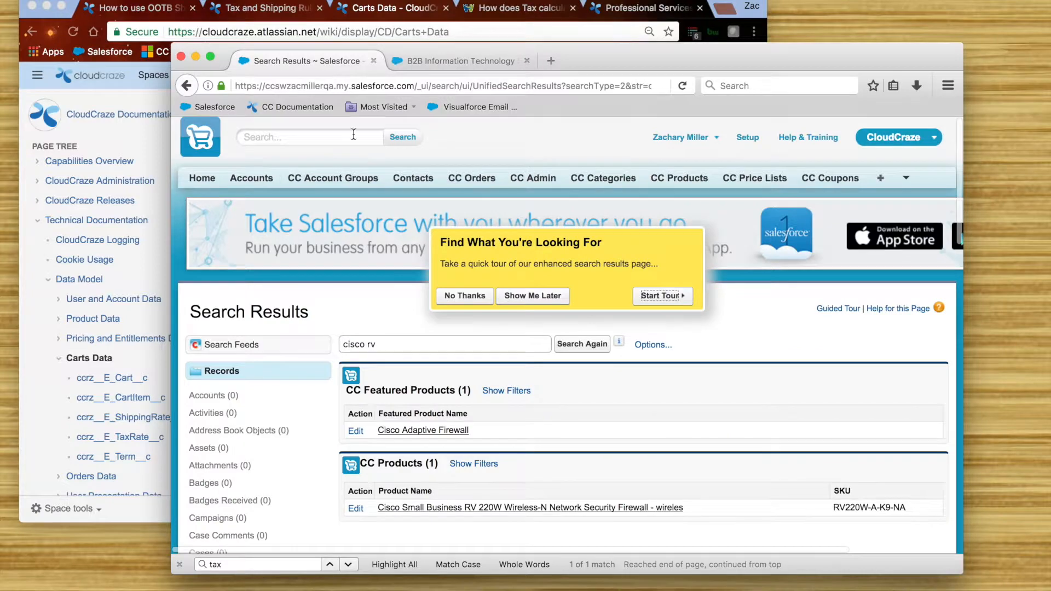
pyautogui.scroll(-2, 548, 389)
pyautogui.click(538, 475)
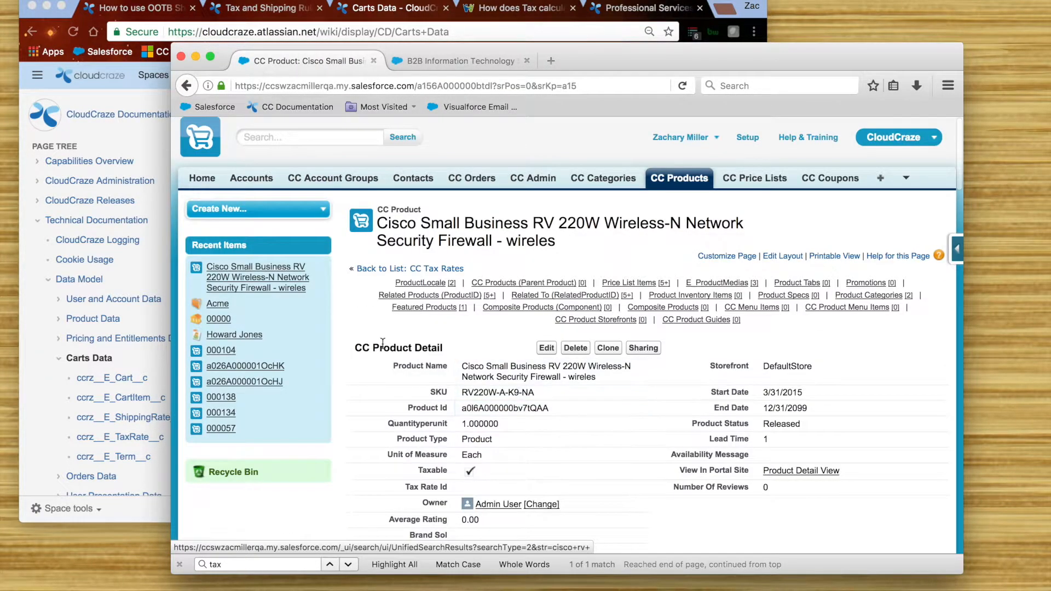
# Step: Review the product record, then go back to the storefront Order Review at $194.39
pyautogui.scroll(-5, 371, 338)
pyautogui.scroll(-3, 371, 342)
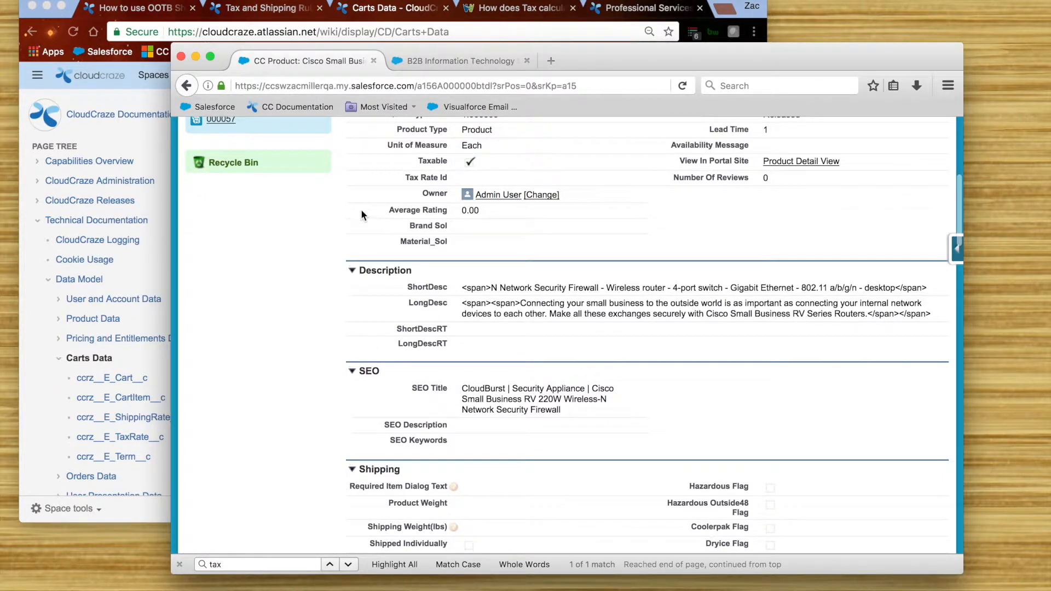
pyautogui.scroll(7, 362, 206)
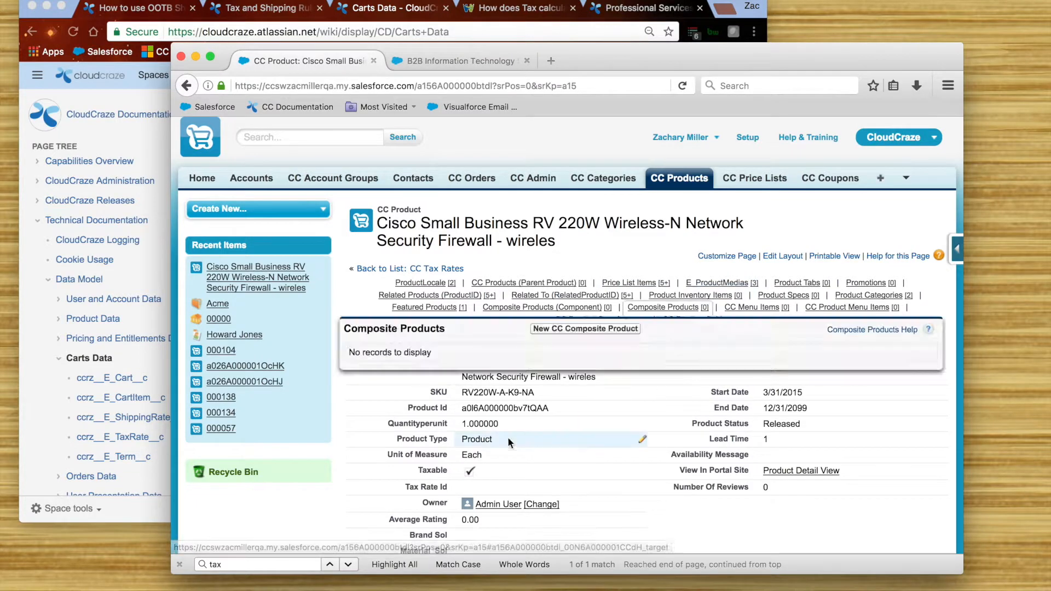
pyautogui.click(478, 63)
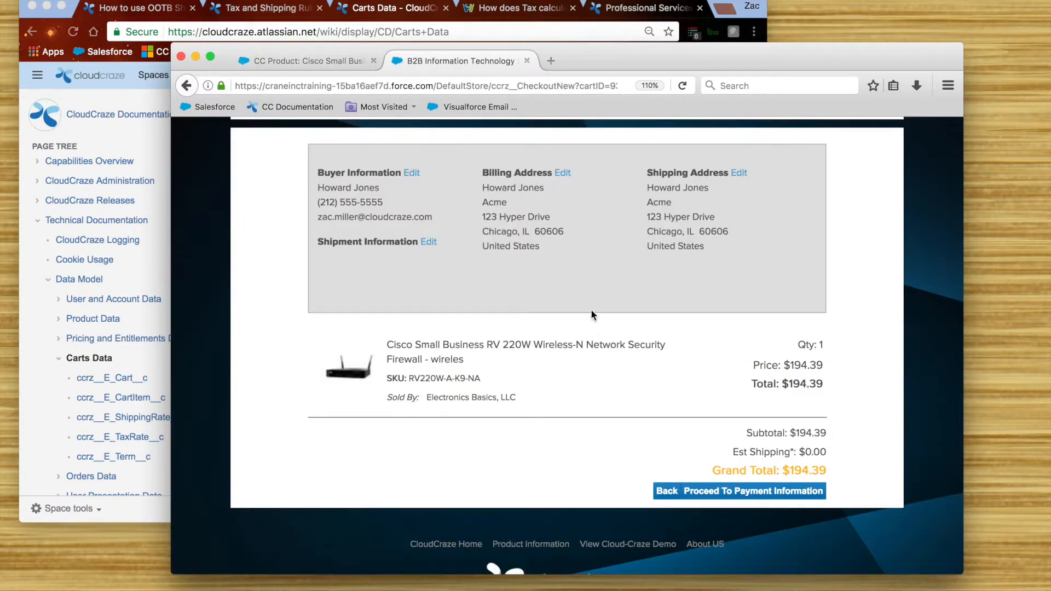
# Step: Reload My Cart and start checkout for the Cisco router order
pyautogui.scroll(5, 657, 365)
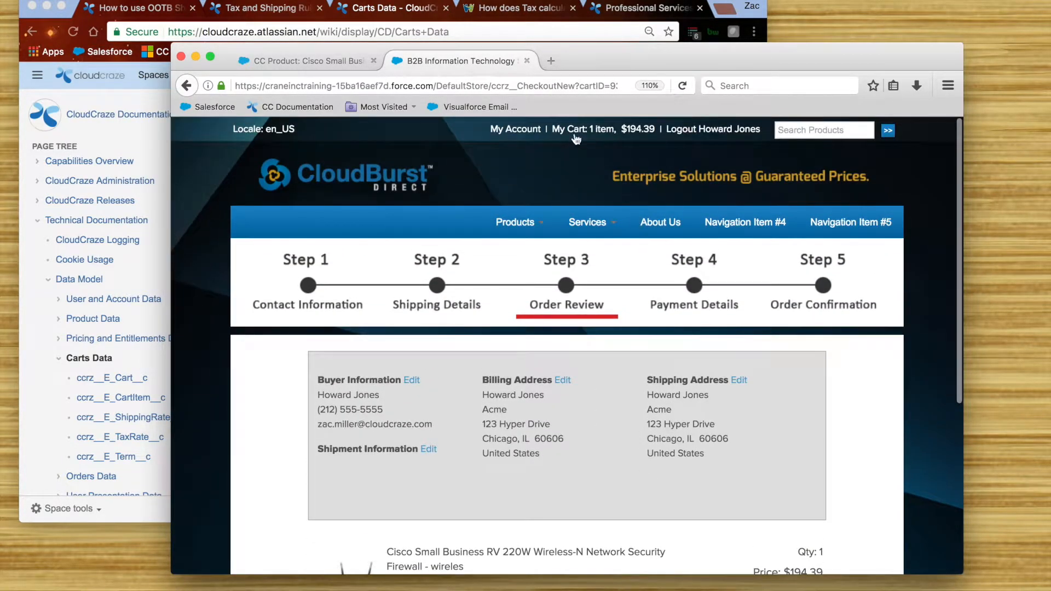
pyautogui.click(580, 134)
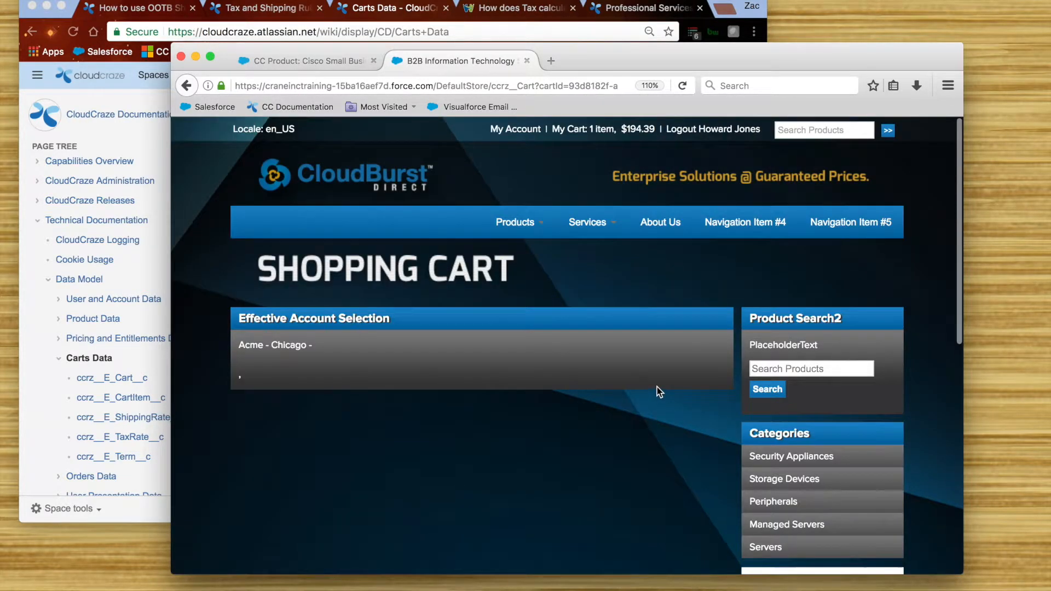
pyautogui.click(579, 135)
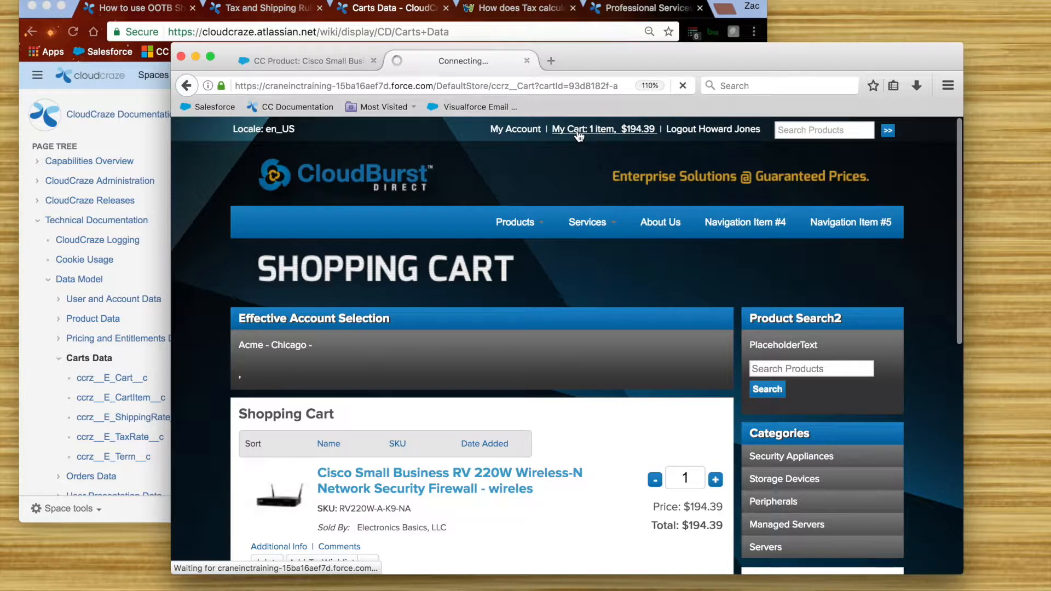
pyautogui.scroll(-5, 564, 345)
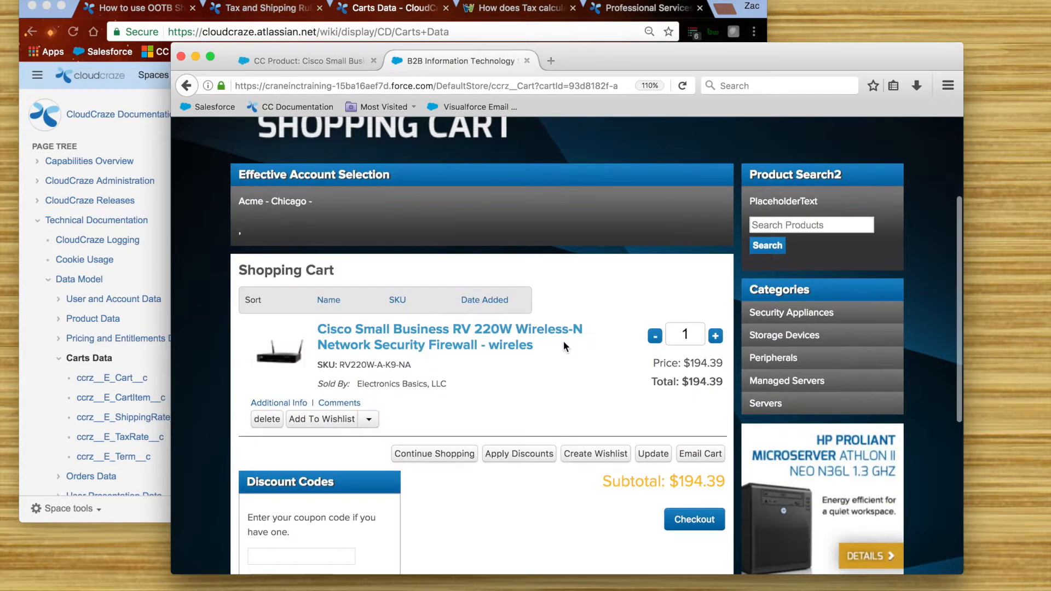
pyautogui.scroll(-2, 564, 341)
pyautogui.click(703, 484)
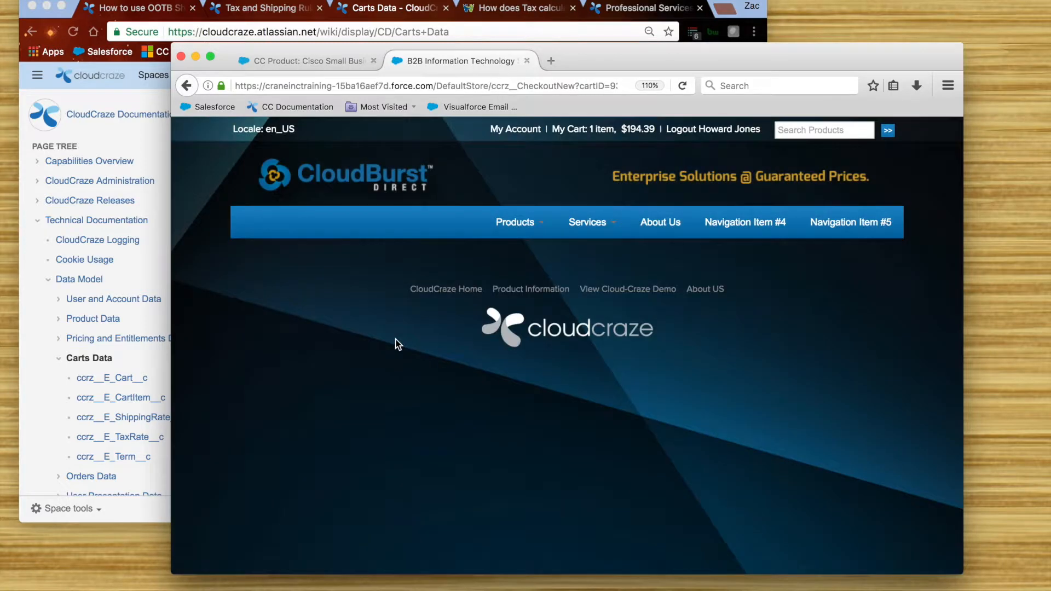
# Step: Confirm the contact and address details and move on to the shipping step
pyautogui.scroll(-10, 265, 342)
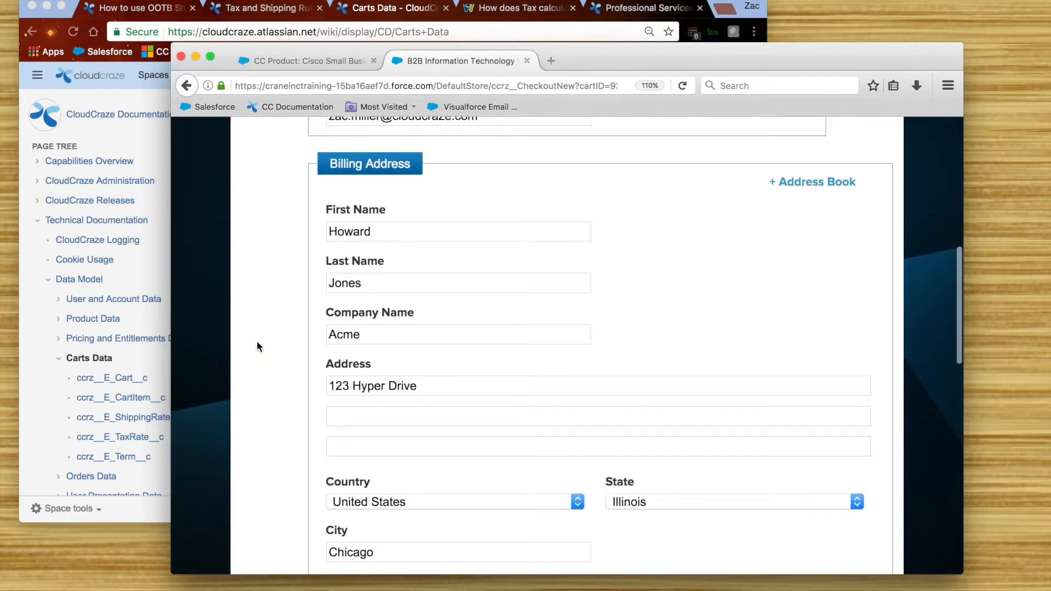
pyautogui.scroll(-10, 258, 370)
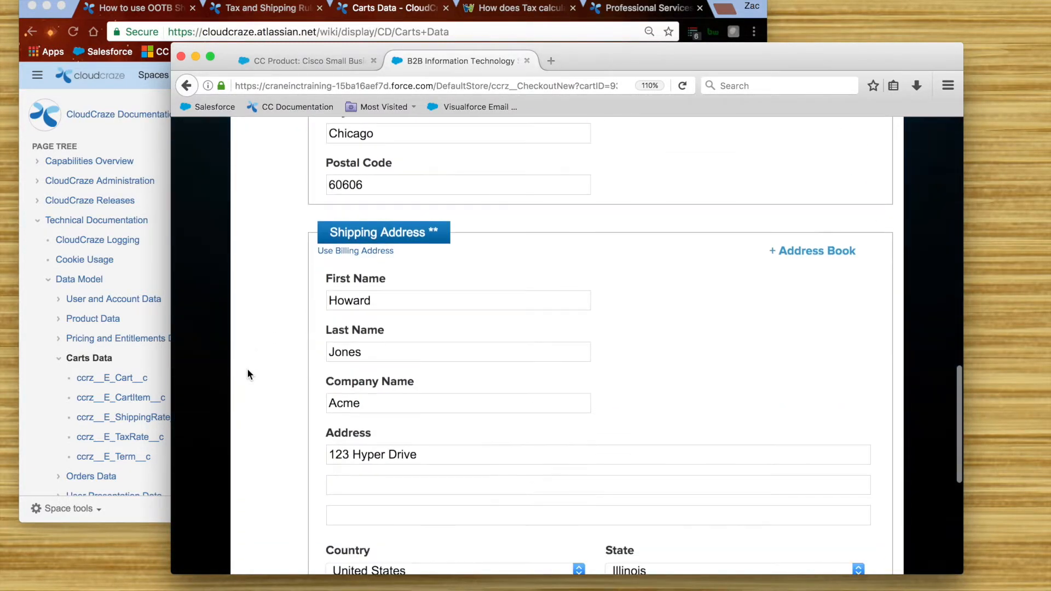
pyautogui.scroll(-7, 246, 374)
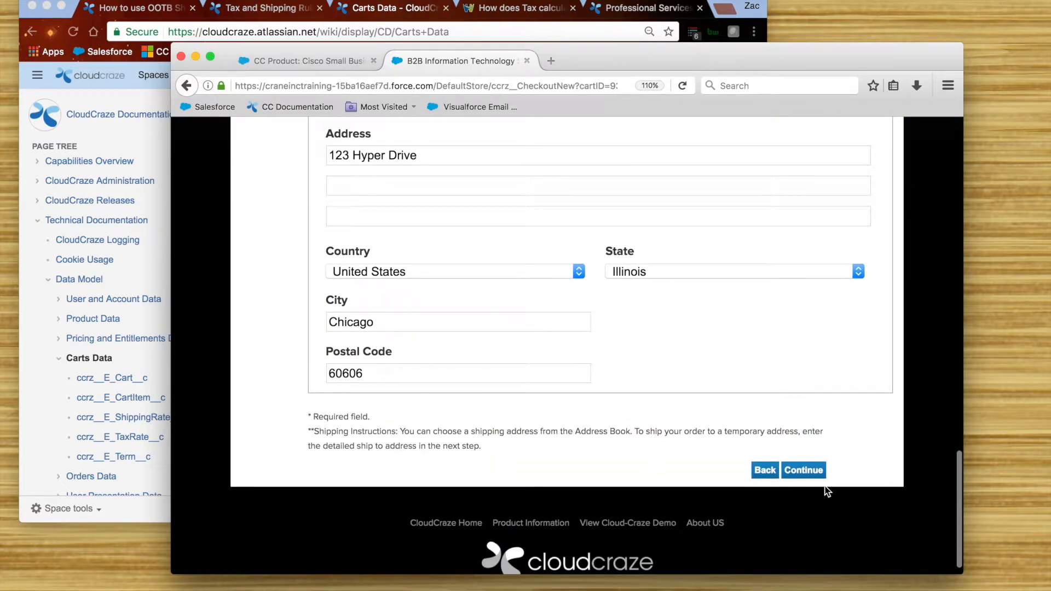
pyautogui.click(806, 471)
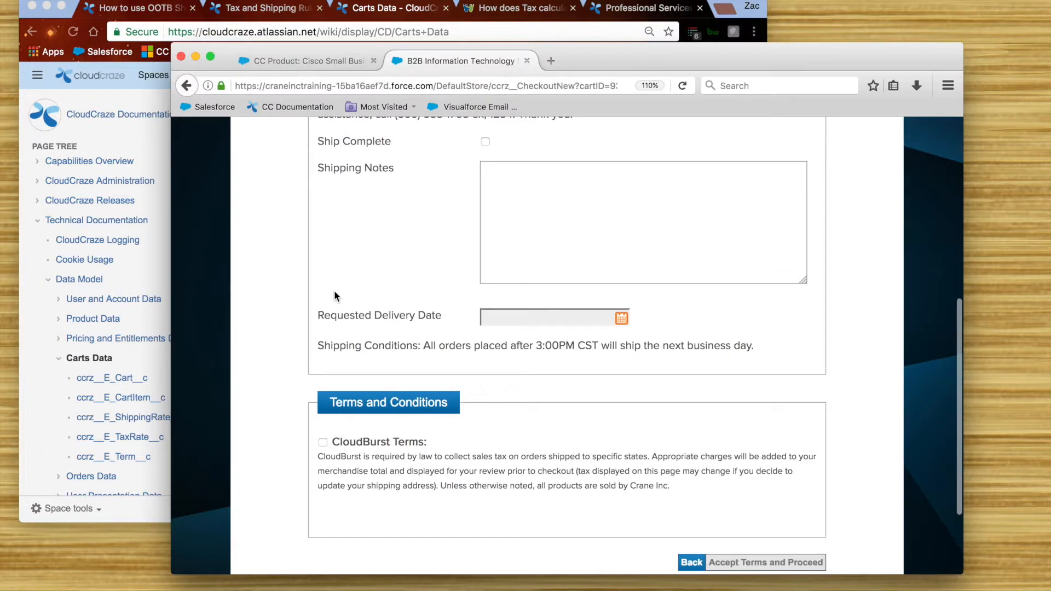
pyautogui.scroll(-5, 333, 285)
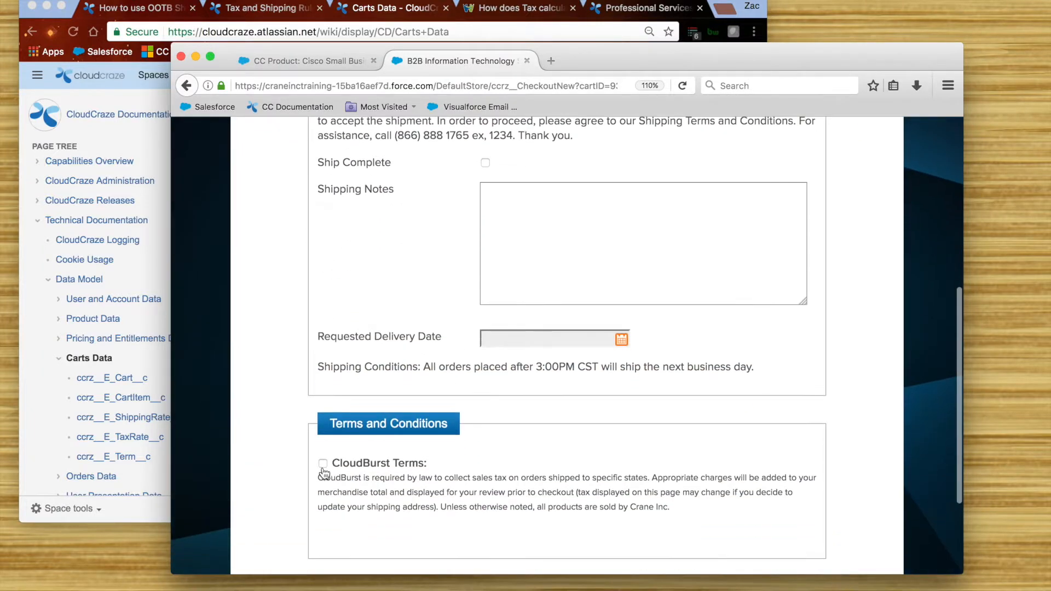
pyautogui.scroll(-3, 510, 330)
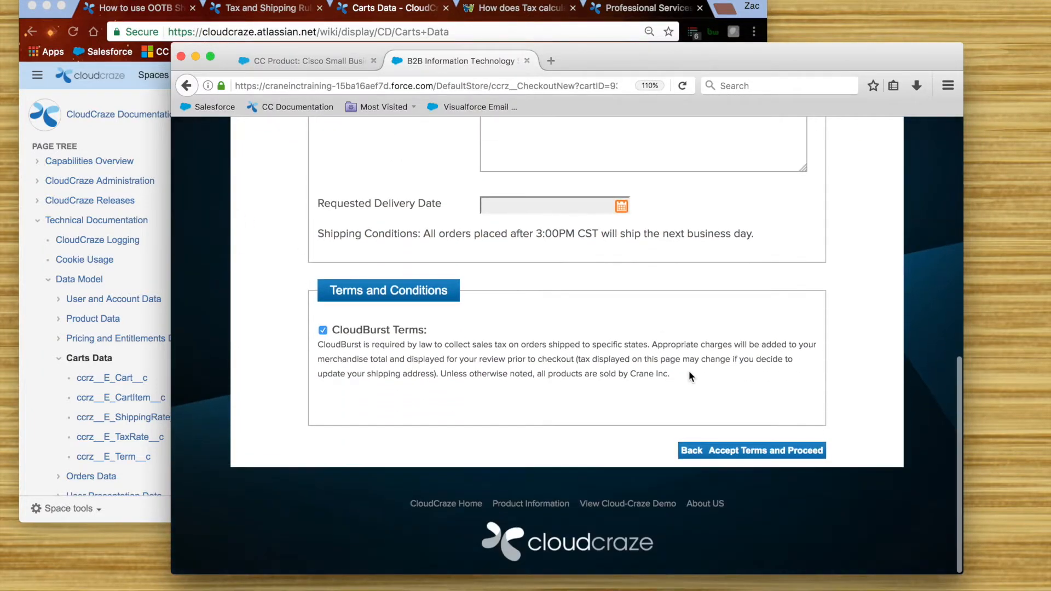
# Step: Accept the CloudBurst Terms and verify Estimated Tax $16.52 and Grand Total $210.91 on Order Review
pyautogui.click(767, 451)
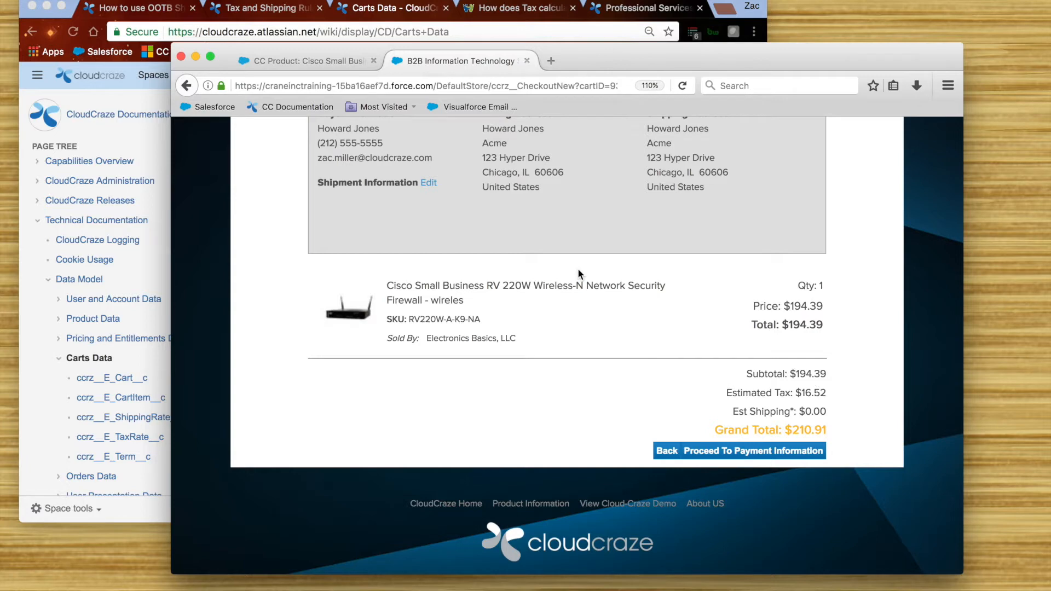
pyautogui.scroll(5, 439, 153)
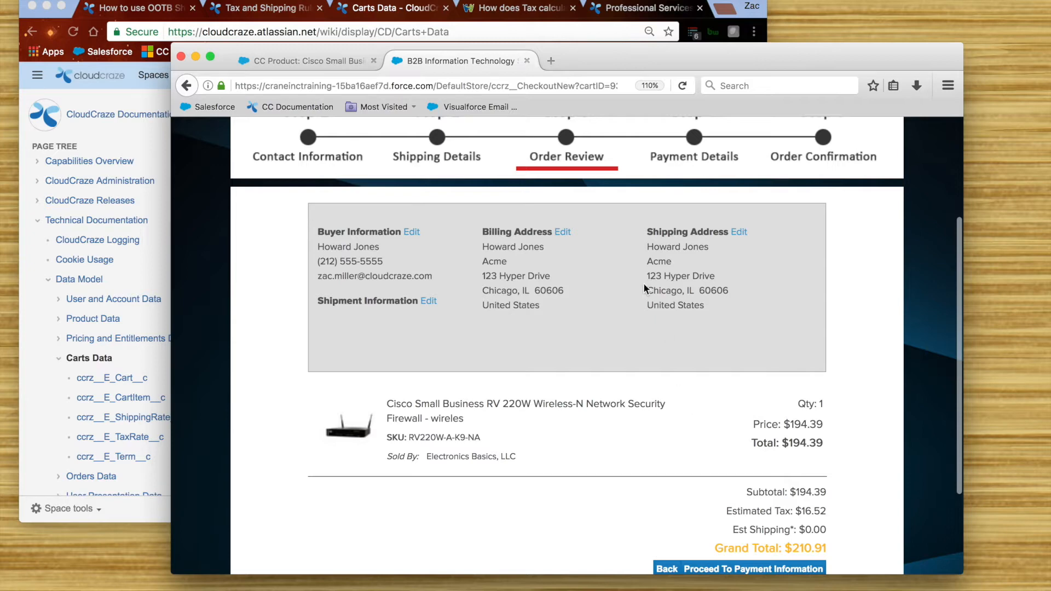
pyautogui.scroll(-5, 703, 390)
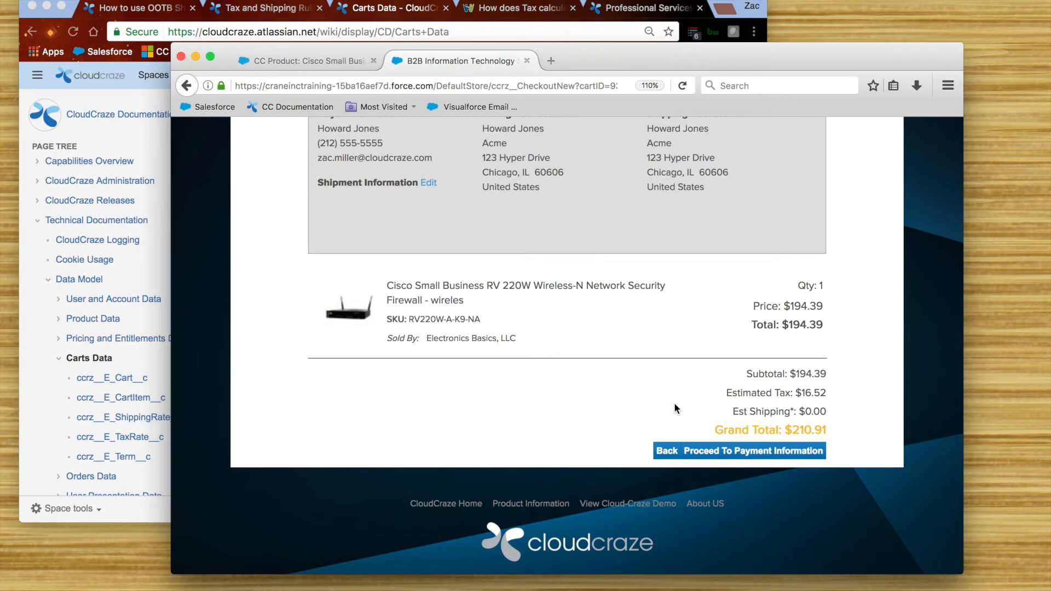
pyautogui.scroll(5, 443, 280)
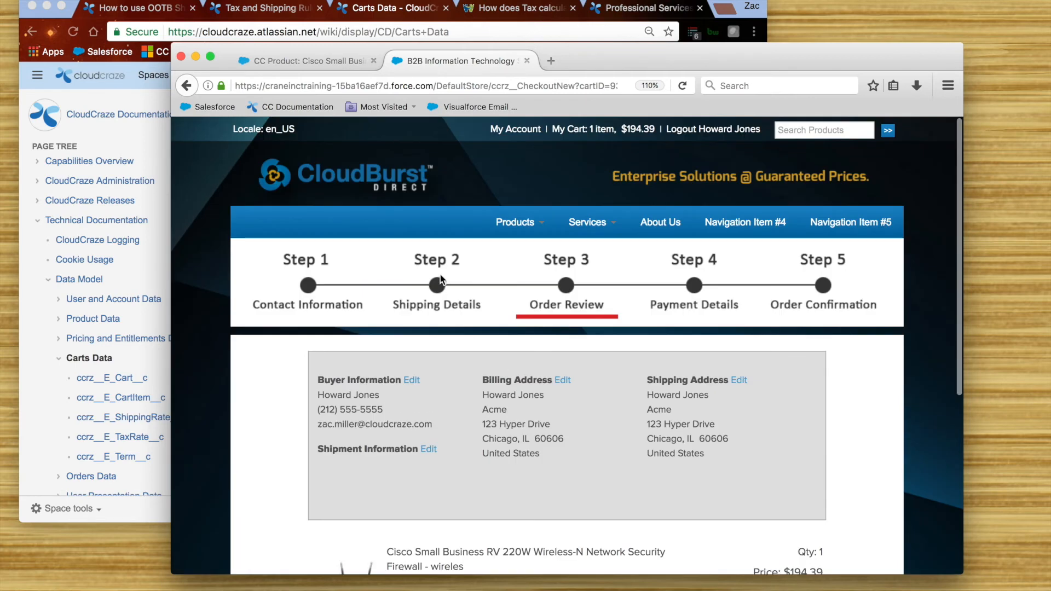